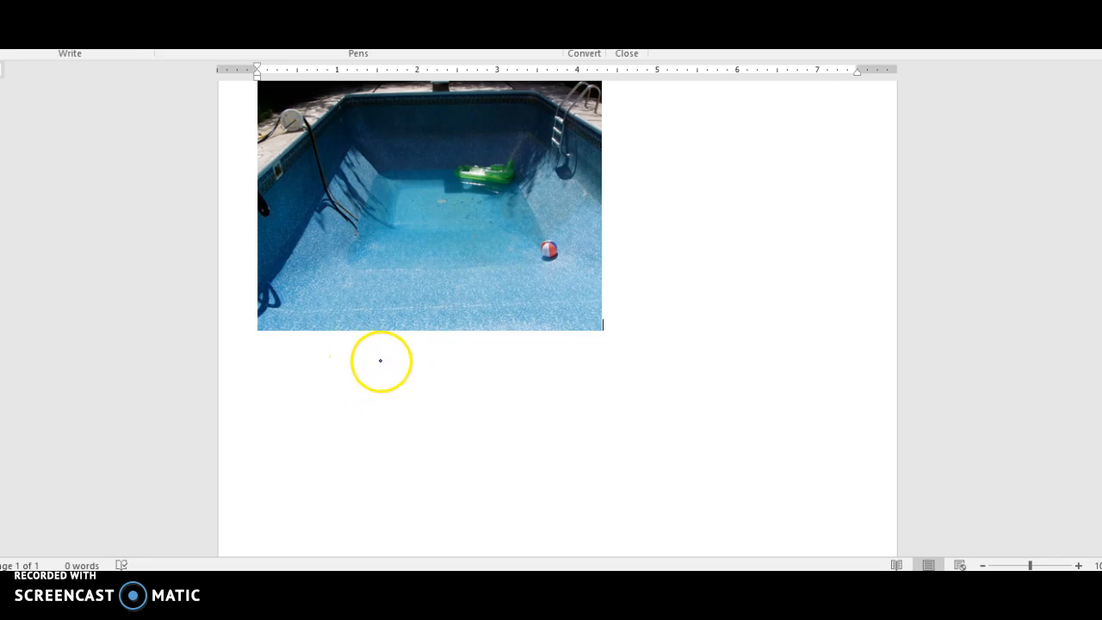
- Handwrite "Fills at 6" per hour" below the pool picture and define y as the amount of H2O in the pool
mouse_move(344, 362)
left_mouse_down()
mouse_move(345, 378)
mouse_move(353, 356)
mouse_move(383, 376)
mouse_move(482, 360)
mouse_move(504, 380)
mouse_move(515, 364)
mouse_move(556, 376)
mouse_move(605, 369)
left_mouse_up()
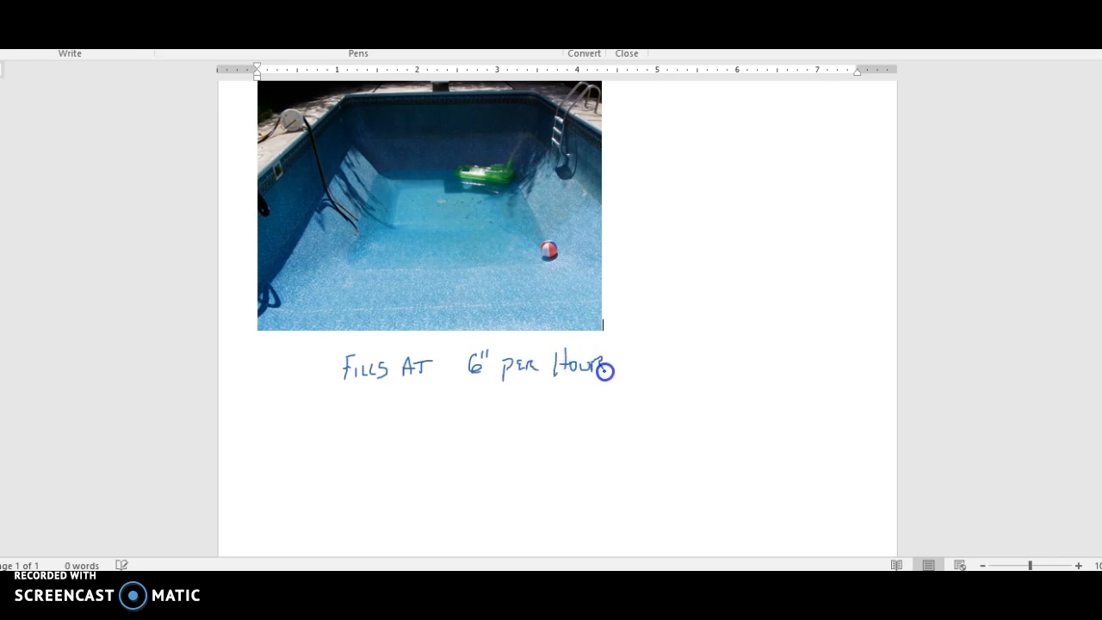
left_click_drag(346, 399, 350, 442)
left_click(372, 405)
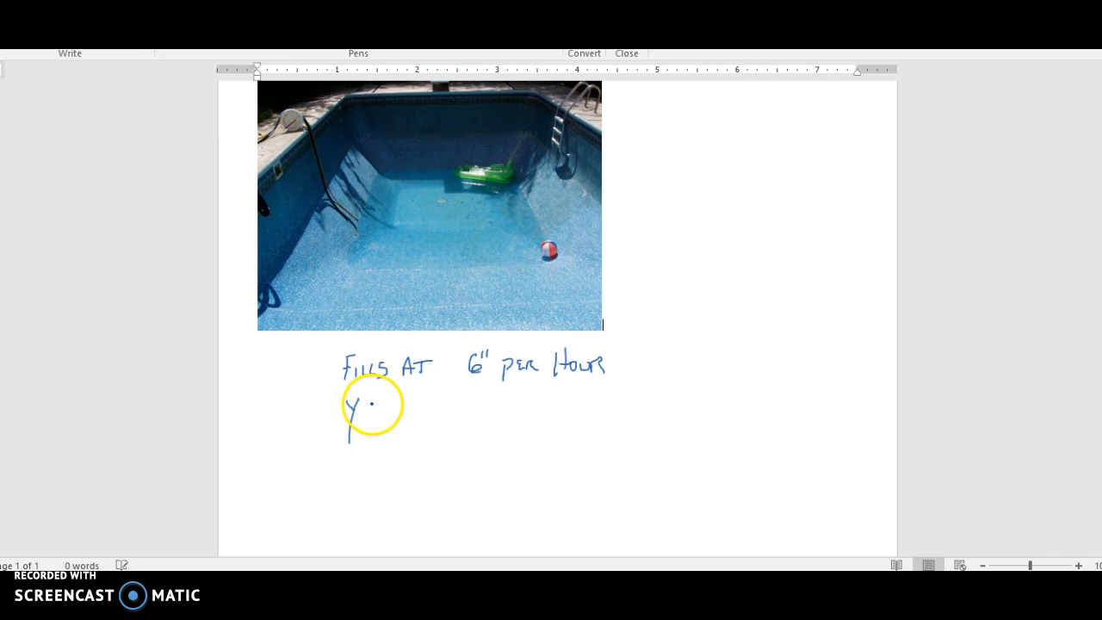
left_click(370, 404)
left_click(370, 415)
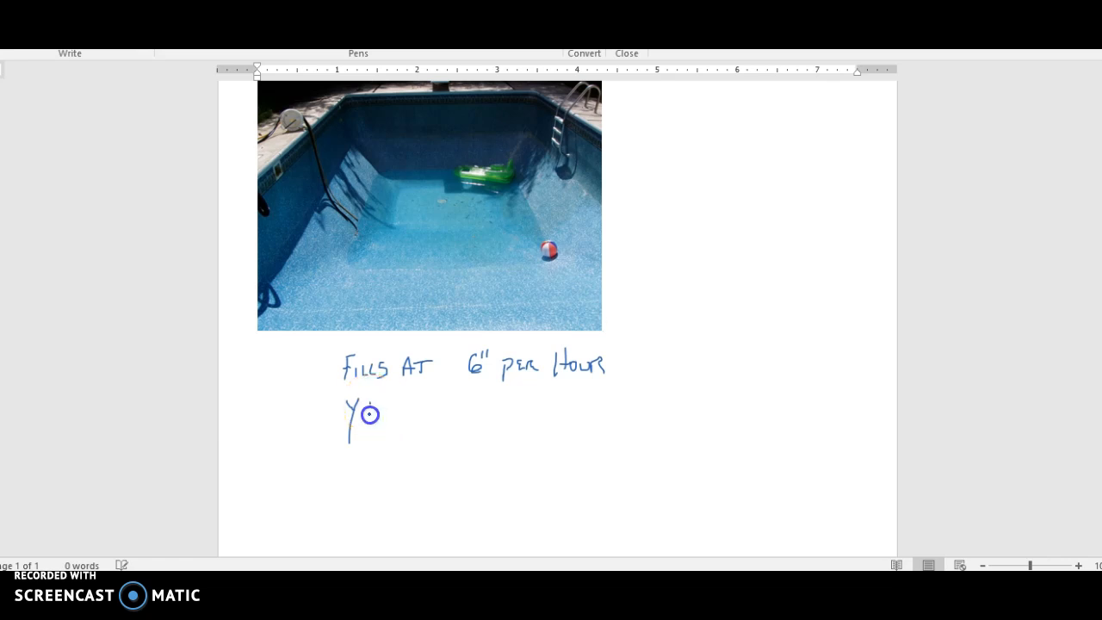
mouse_move(392, 389)
left_mouse_down()
mouse_move(392, 418)
mouse_move(408, 406)
left_mouse_up()
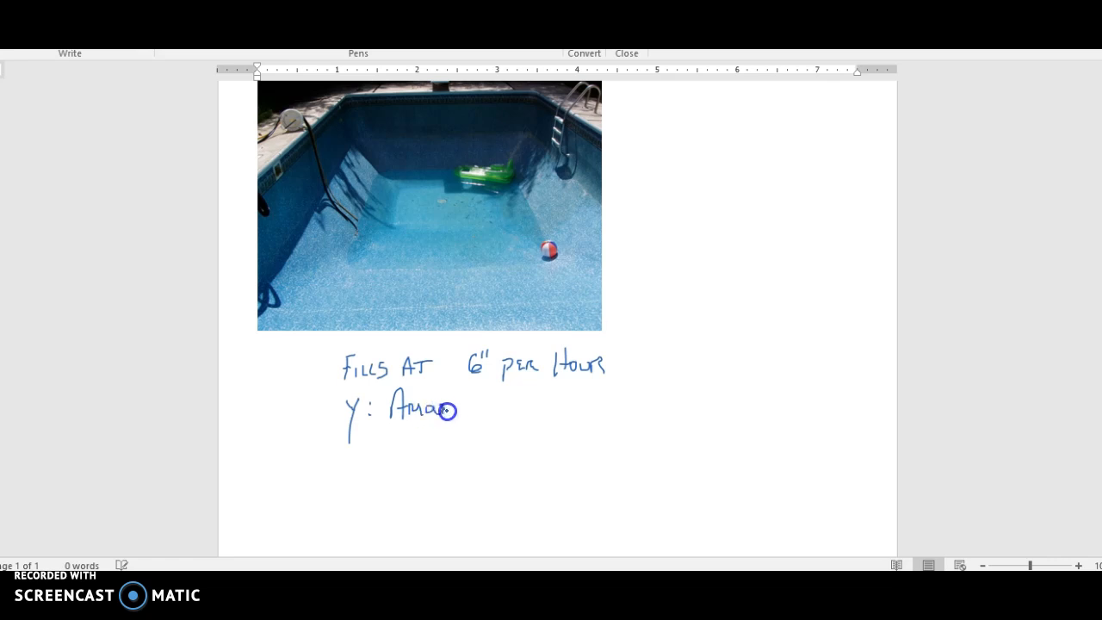
mouse_move(456, 409)
left_mouse_down()
mouse_move(480, 399)
mouse_move(475, 415)
mouse_move(501, 417)
left_mouse_up()
mouse_move(507, 410)
left_mouse_down()
mouse_move(564, 392)
mouse_move(582, 410)
mouse_move(617, 408)
left_mouse_up()
- Handwrite the definition "x: Time" beneath the definition of y
mouse_move(349, 456)
left_mouse_down()
mouse_move(341, 476)
mouse_move(359, 477)
left_mouse_up()
left_click(368, 460)
left_click(370, 471)
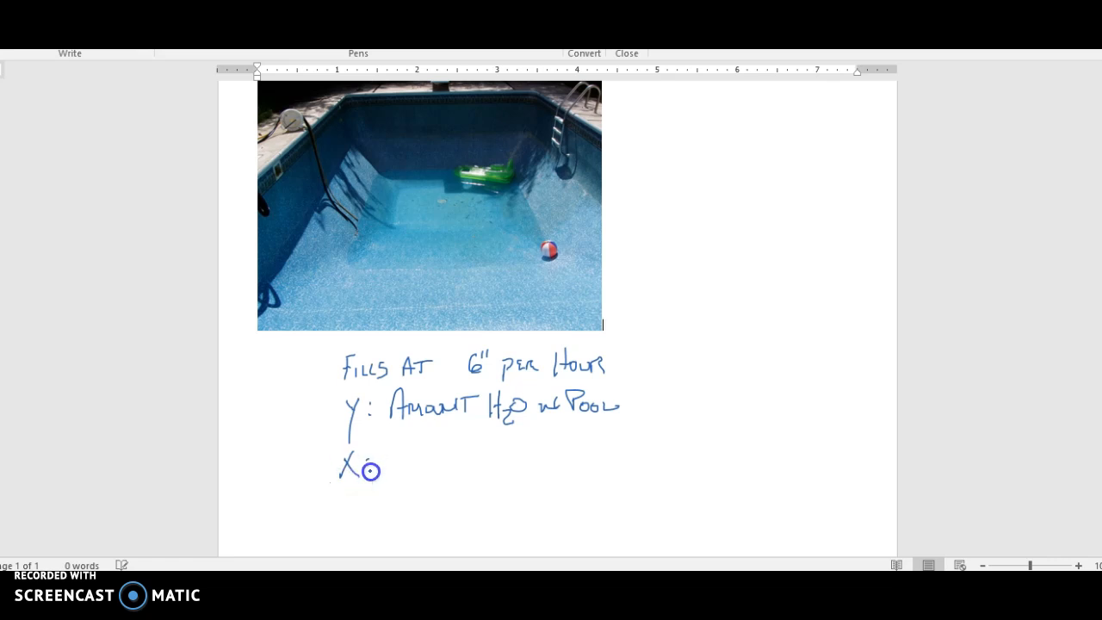
mouse_move(406, 453)
left_mouse_down()
mouse_move(404, 468)
mouse_move(425, 449)
mouse_move(423, 466)
mouse_move(468, 468)
left_mouse_up()
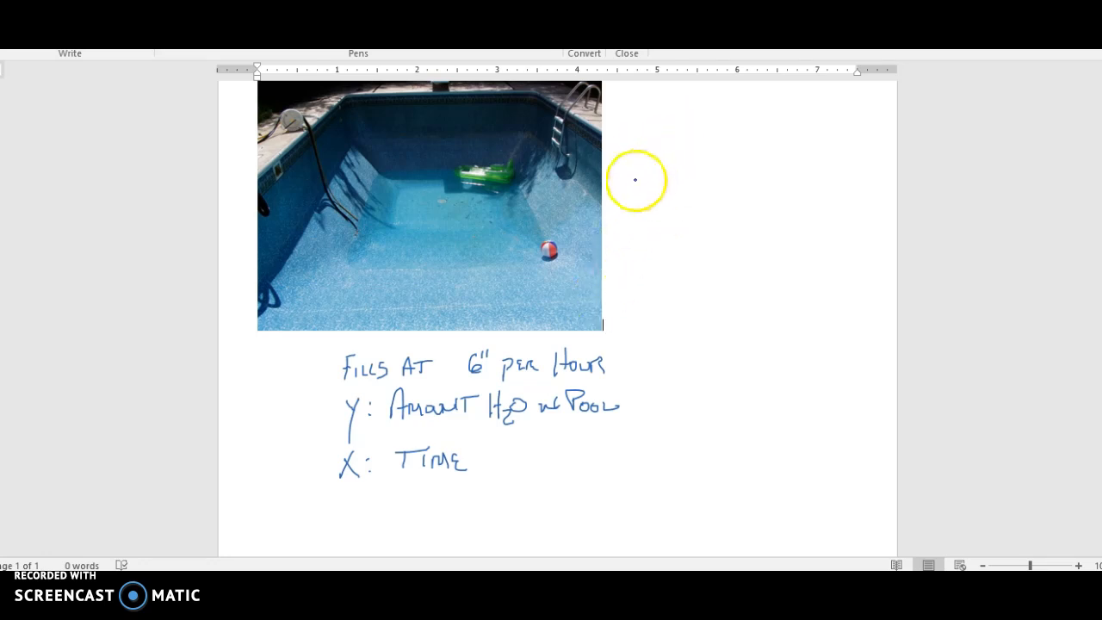
- Handwrite the word equation "Amount = 6" per hours × # of hours" beside the pool picture
mouse_move(638, 175)
left_mouse_down()
mouse_move(630, 193)
mouse_move(644, 180)
left_mouse_up()
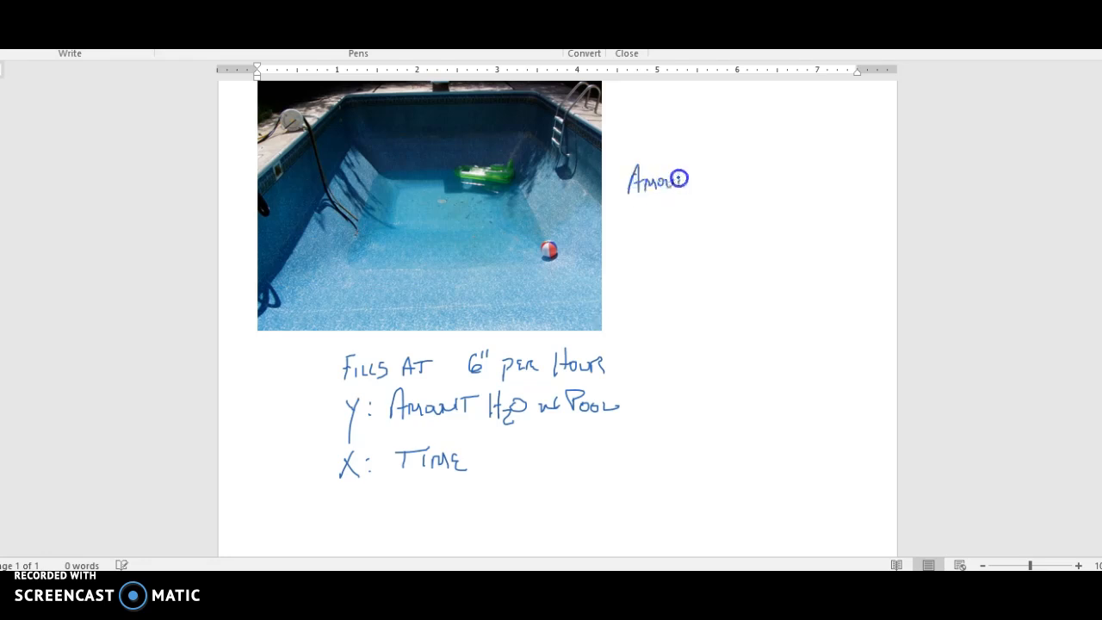
mouse_move(697, 175)
left_mouse_down()
mouse_move(712, 168)
mouse_move(736, 182)
left_mouse_up()
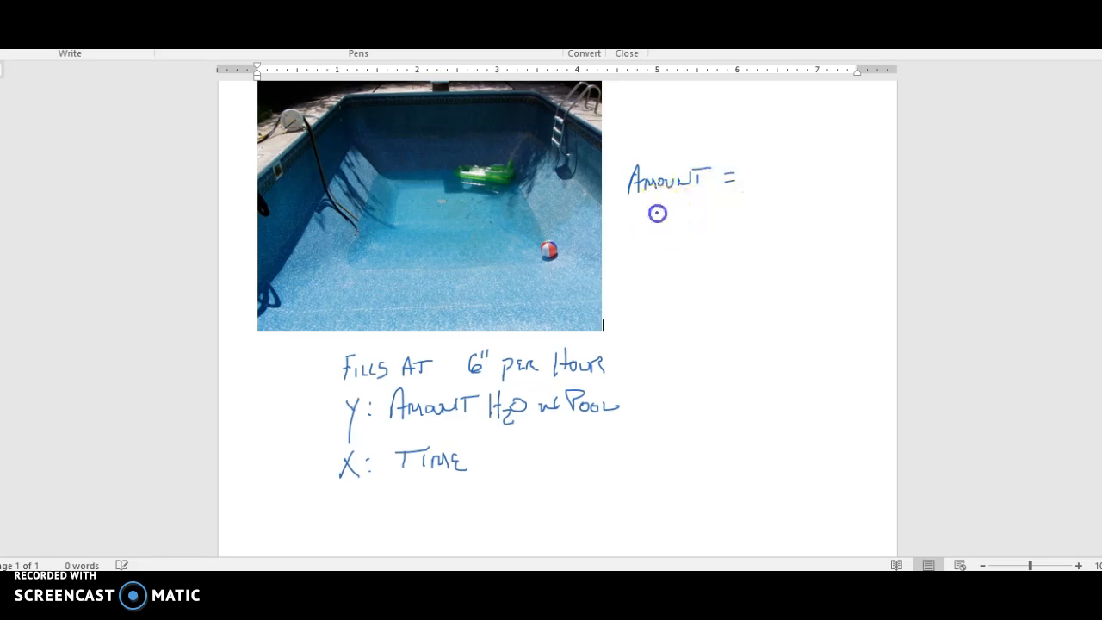
left_click_drag(665, 224, 679, 215)
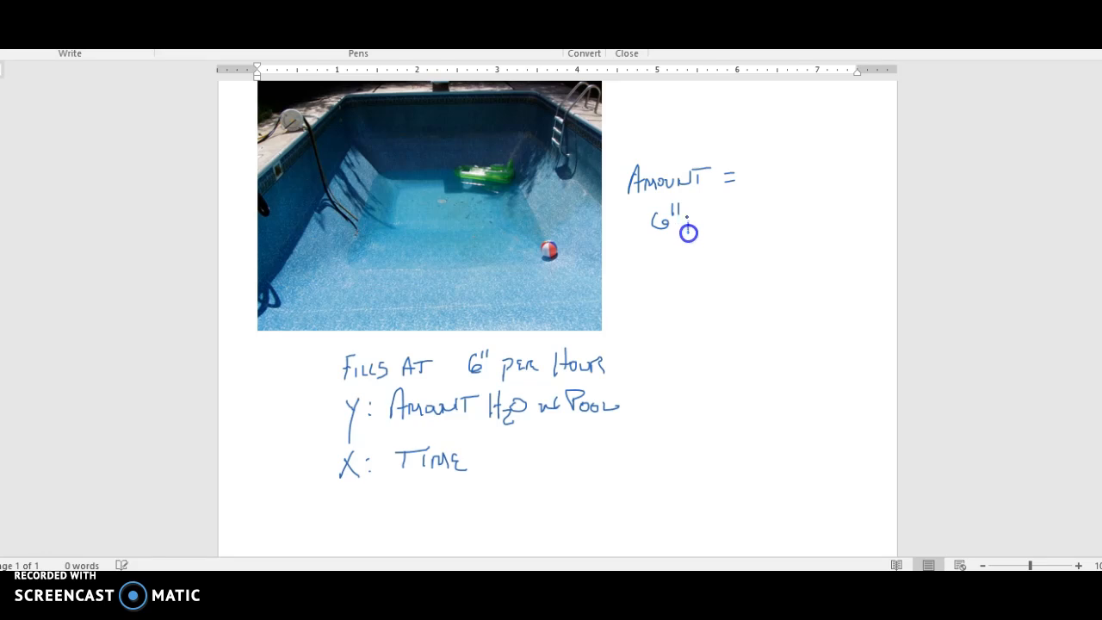
left_click_drag(720, 219, 728, 221)
mouse_move(734, 204)
left_mouse_down()
mouse_move(735, 215)
mouse_move(759, 219)
mouse_move(844, 212)
left_mouse_up()
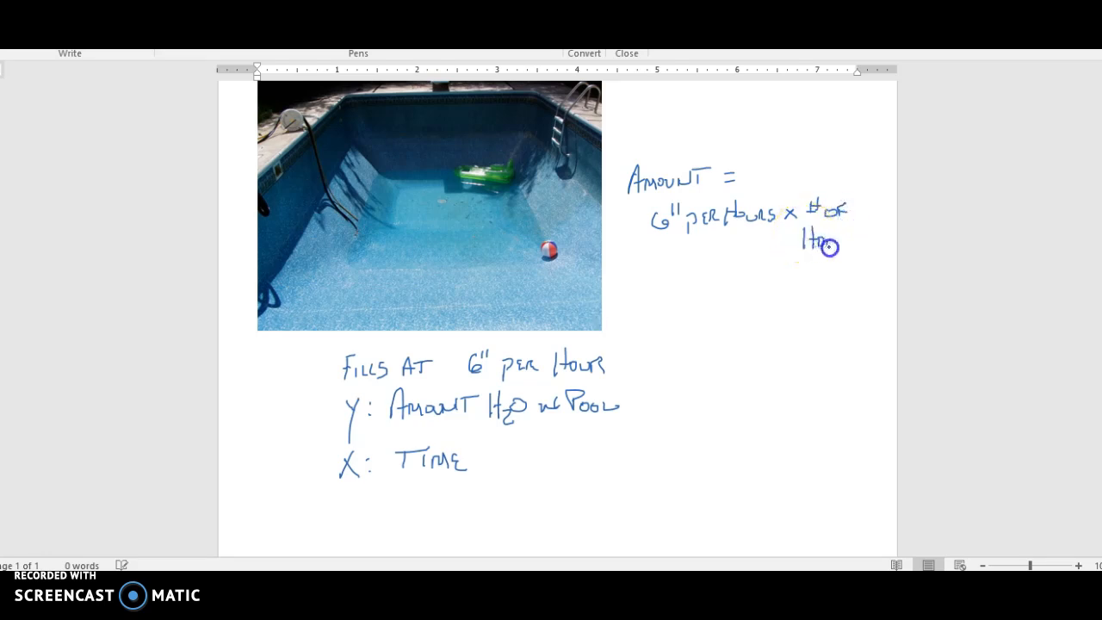
left_click_drag(843, 244, 855, 243)
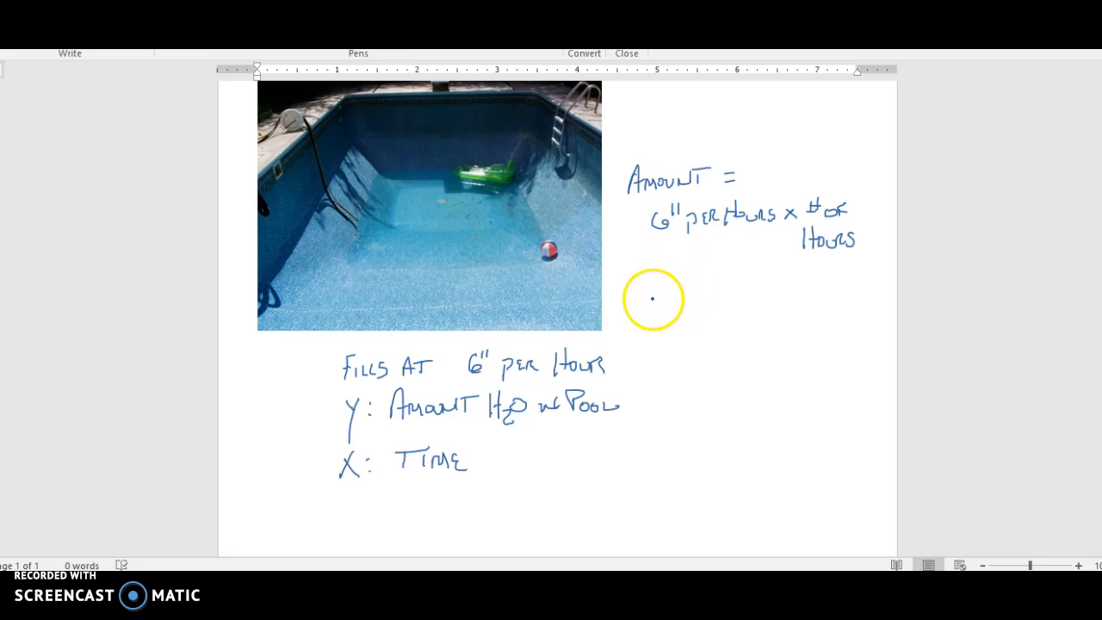
- Handwrite example values below the word equation: 1 HR - 6", 2 HR - 12" and 3 HR - 18"
left_click_drag(657, 286, 659, 310)
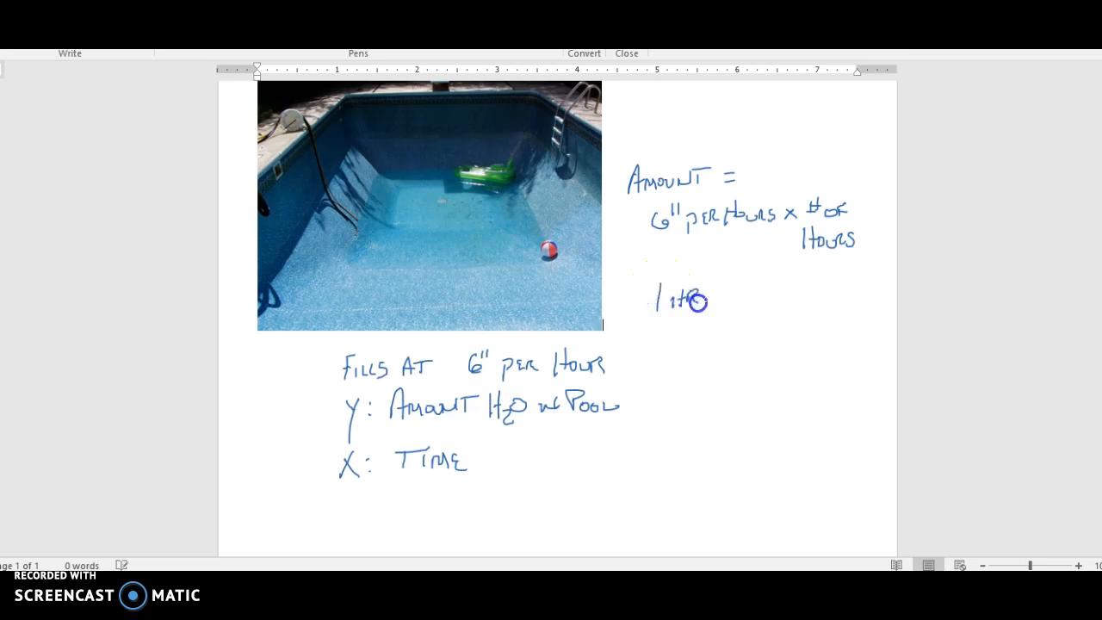
mouse_move(708, 295)
left_mouse_down()
mouse_move(744, 300)
mouse_move(758, 287)
left_mouse_up()
left_click_drag(675, 345, 677, 346)
mouse_move(682, 332)
left_mouse_down()
mouse_move(683, 345)
mouse_move(754, 340)
left_mouse_up()
left_click_drag(761, 316, 761, 324)
left_click_drag(767, 315, 765, 323)
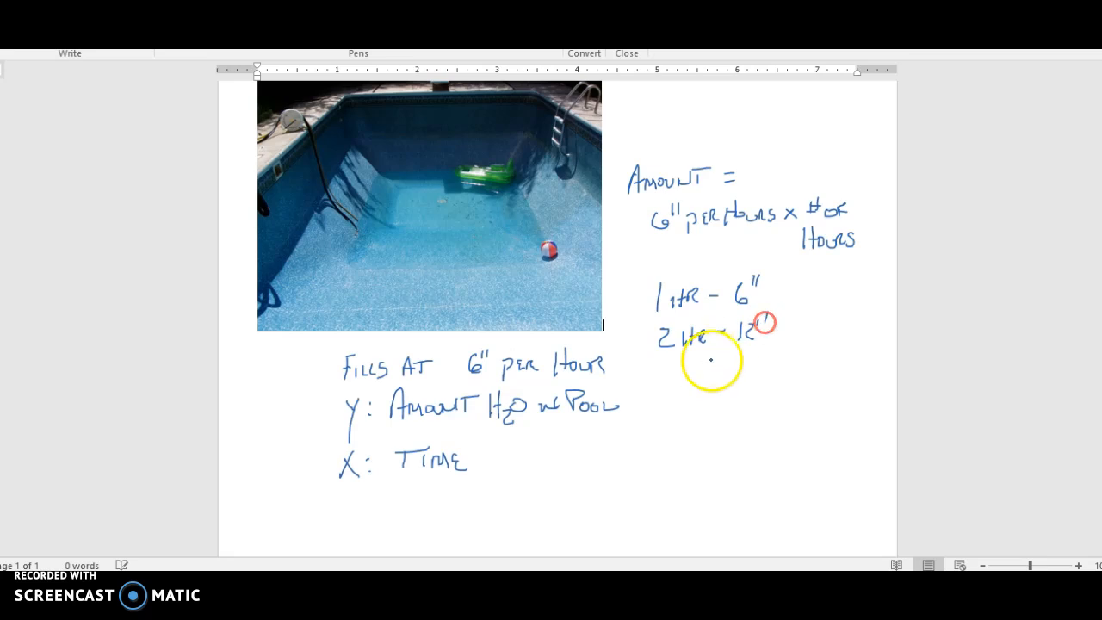
mouse_move(691, 371)
left_mouse_down()
mouse_move(691, 385)
mouse_move(734, 369)
mouse_move(746, 379)
mouse_move(773, 360)
left_mouse_up()
left_click_drag(780, 348, 780, 358)
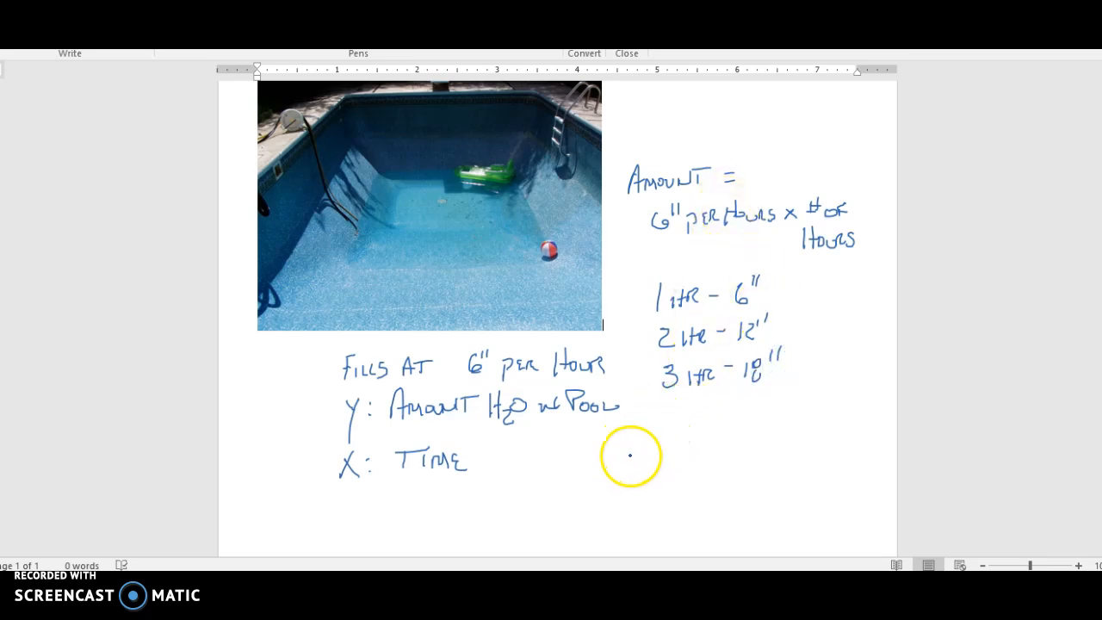
- Handwrite the equation y = 6x beside the definition of x
mouse_move(576, 454)
left_mouse_down()
mouse_move(583, 495)
mouse_move(617, 461)
mouse_move(642, 461)
left_mouse_up()
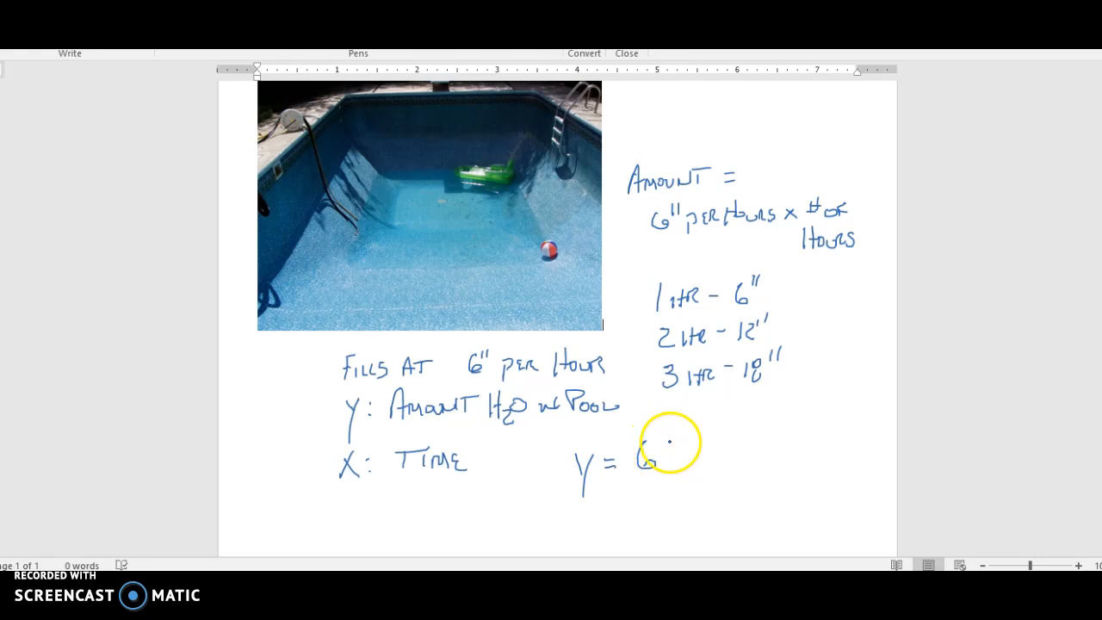
mouse_move(670, 448)
left_mouse_down()
mouse_move(663, 465)
mouse_move(667, 456)
left_mouse_up()
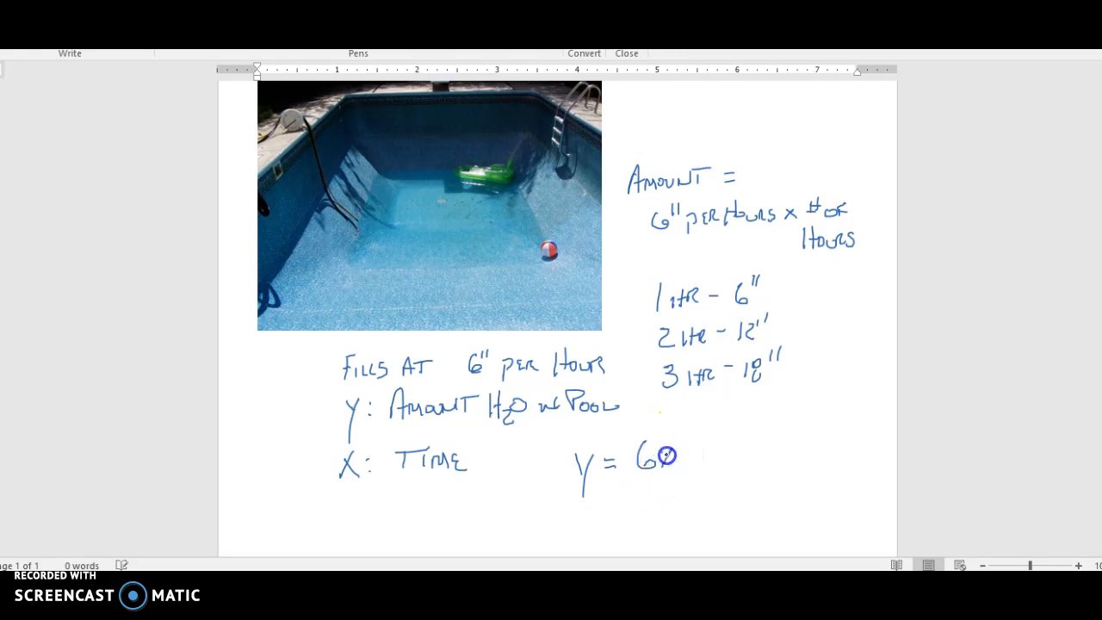
left_click_drag(570, 507, 648, 492)
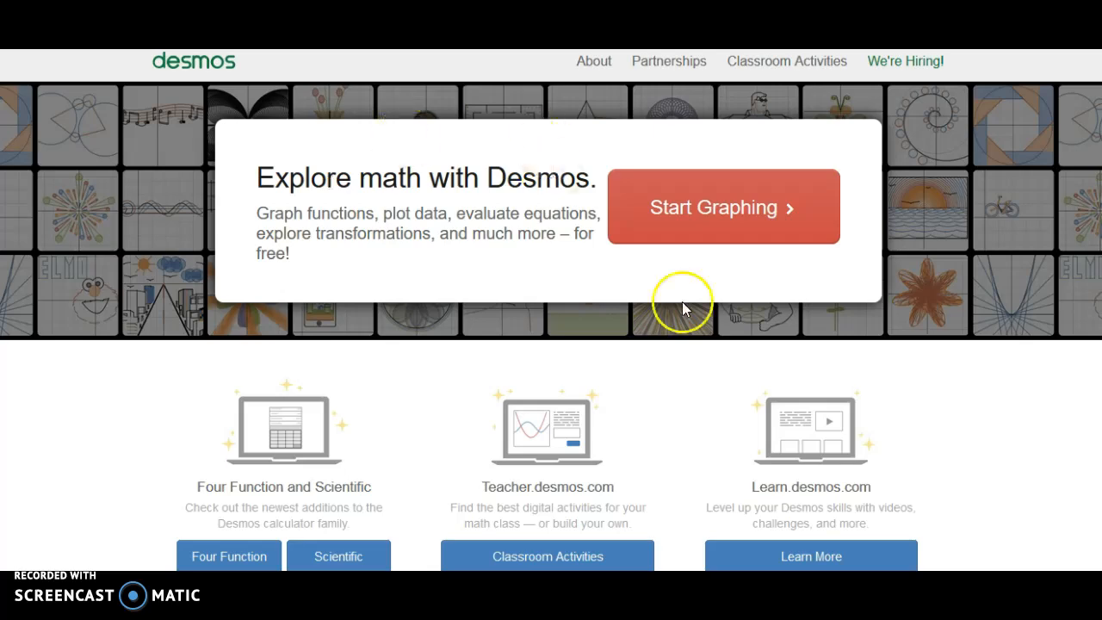
- Switch to the Desmos website, start its graphing calculator and graph y = 6x
scroll(907, 317, "down", 1)
scroll(908, 317, "down", 12)
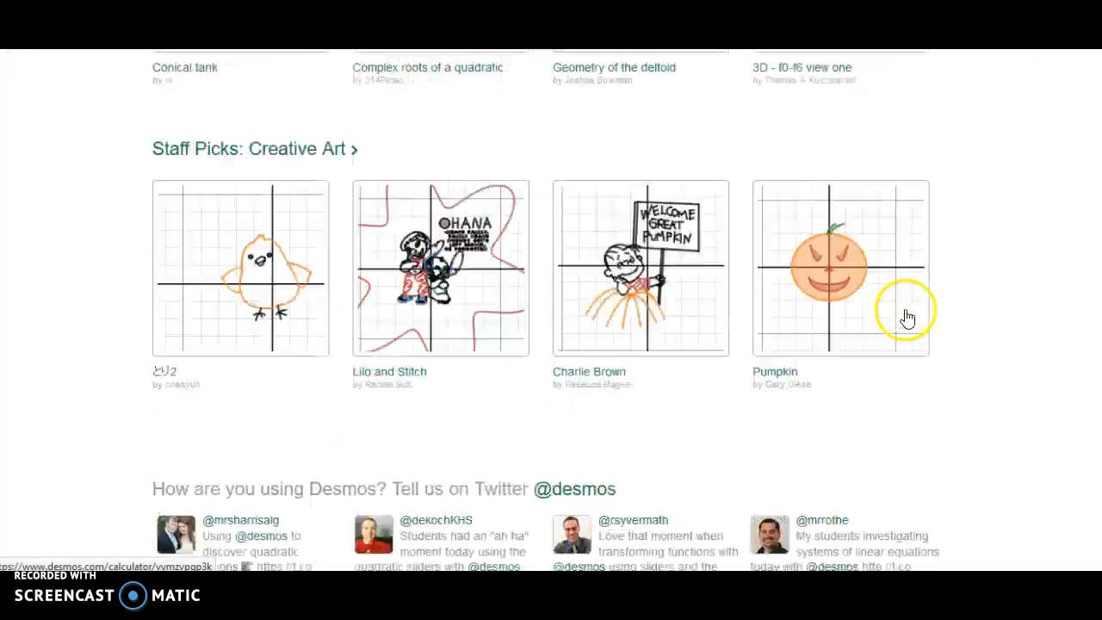
scroll(905, 316, "up", 10)
scroll(905, 310, "up", 3)
left_click(748, 216)
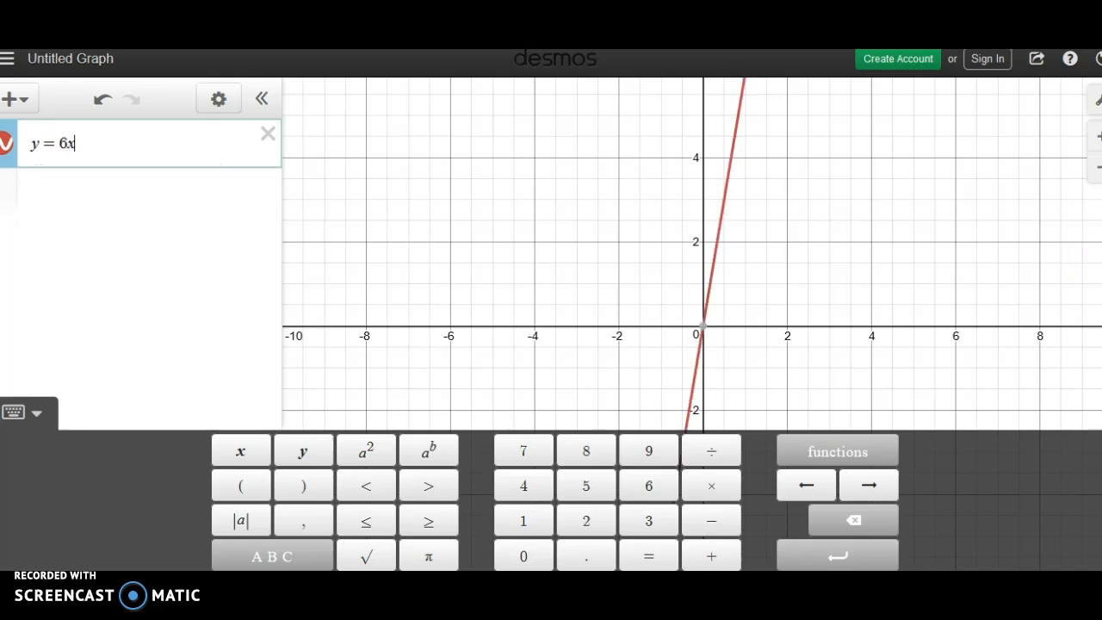
- Sign in to the graphing calculator with the Google account
left_click_drag(852, 238, 791, 284)
scroll(841, 288, "down", 2)
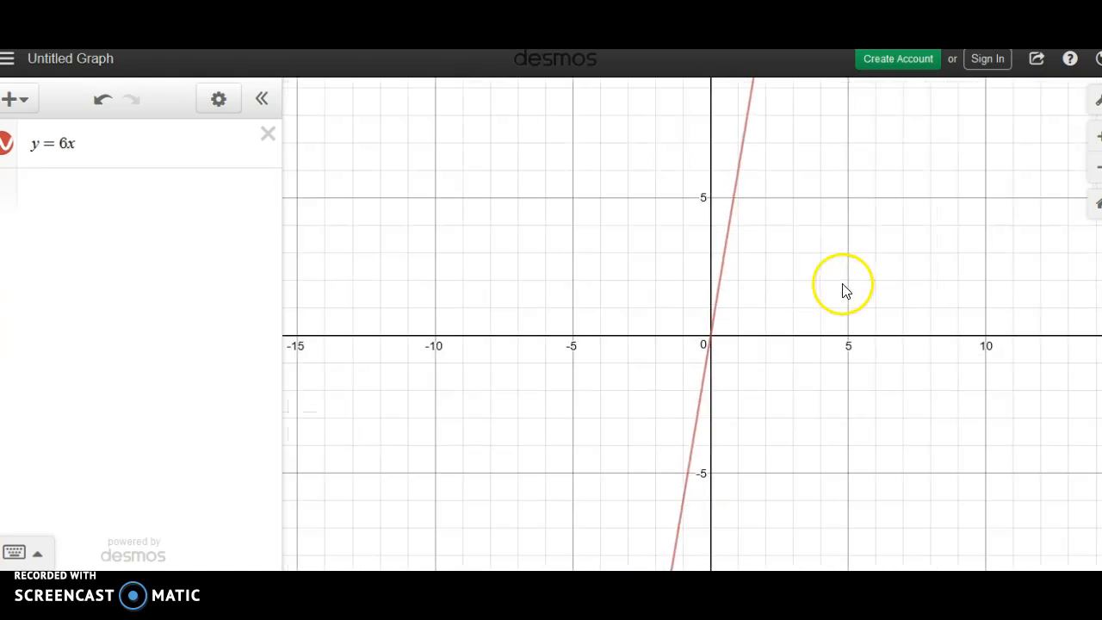
left_click_drag(865, 271, 787, 325)
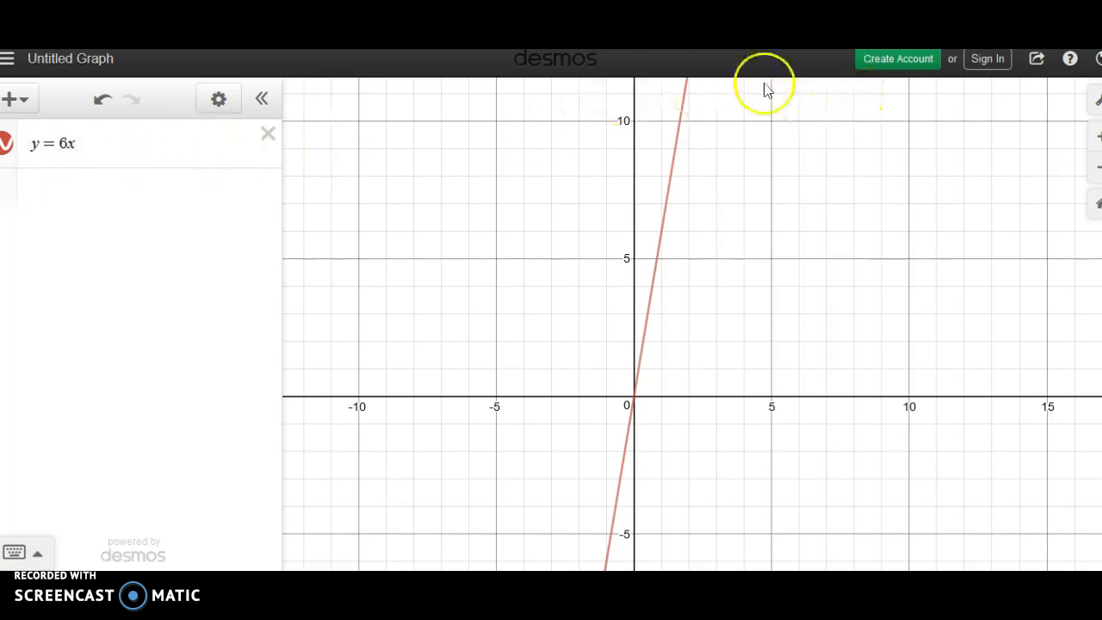
left_click(991, 62)
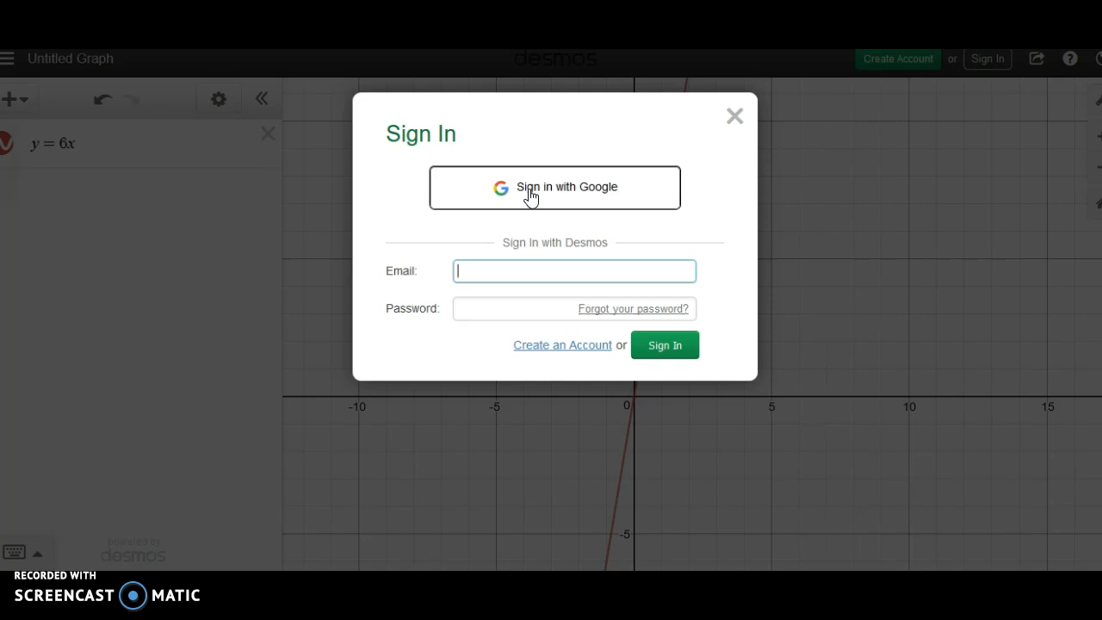
left_click(537, 198)
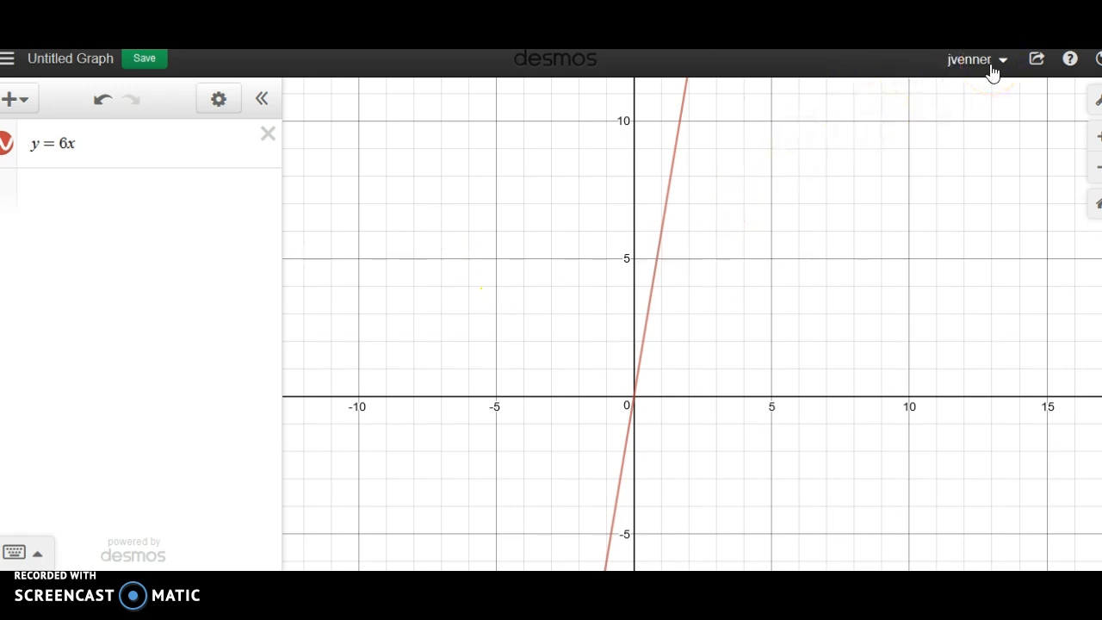
- Label the graph's x-axis "Time (Hours)" and its y-axis "Water in Pool" in the graph settings
left_click(1097, 103)
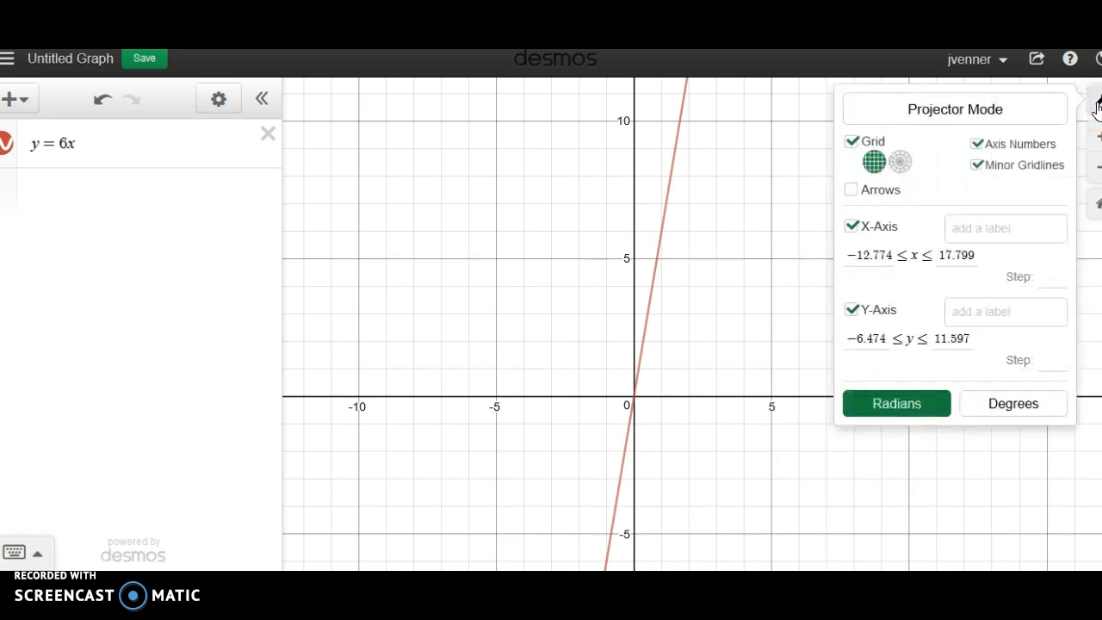
left_click(1012, 226)
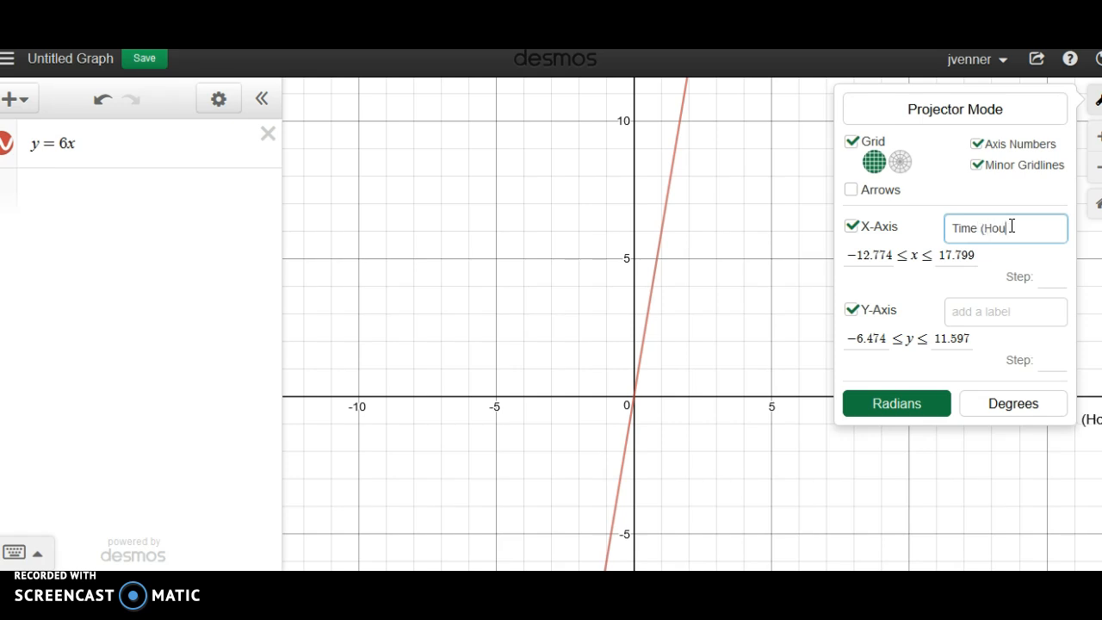
type("Time (Hours)")
left_click(988, 318)
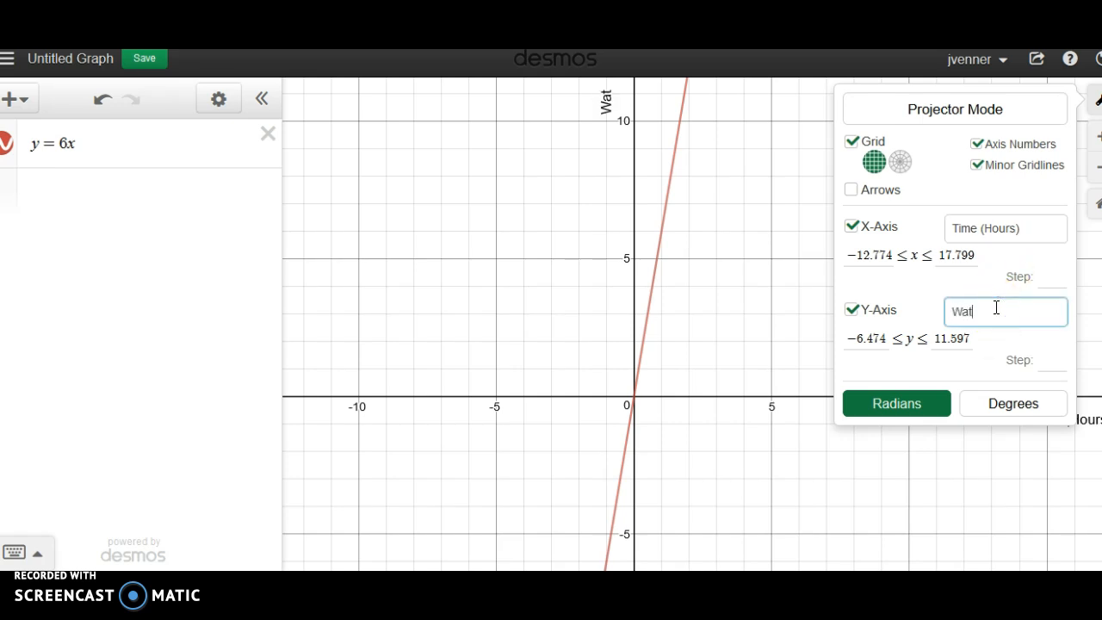
type("Water in Pool")
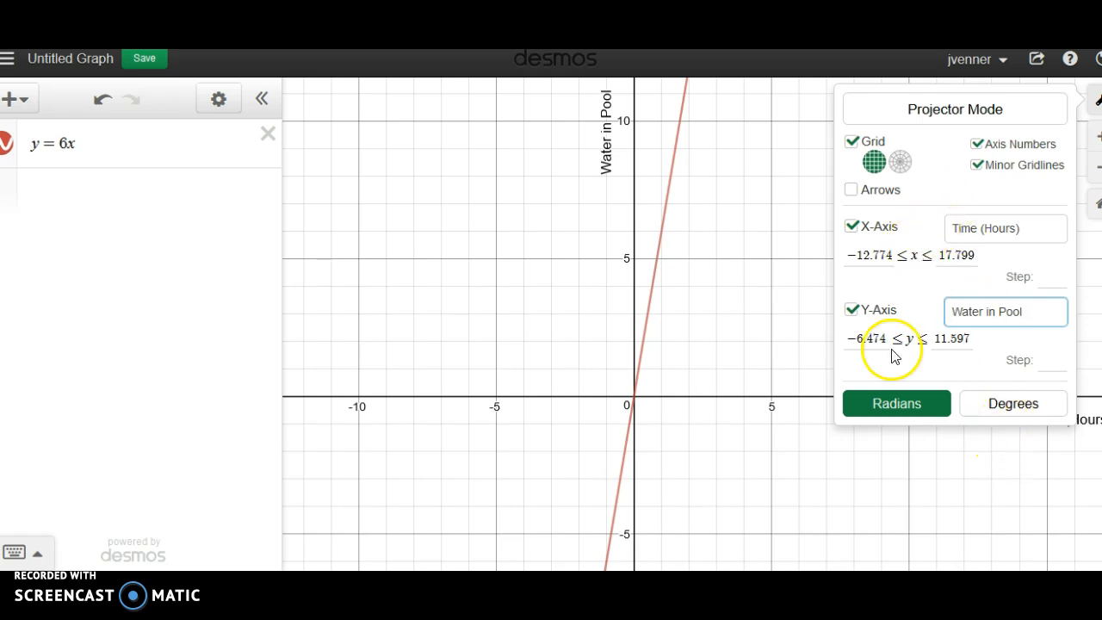
left_click(789, 200)
- Convert the y = 6x expression to a table of values
left_click_drag(868, 200, 823, 329)
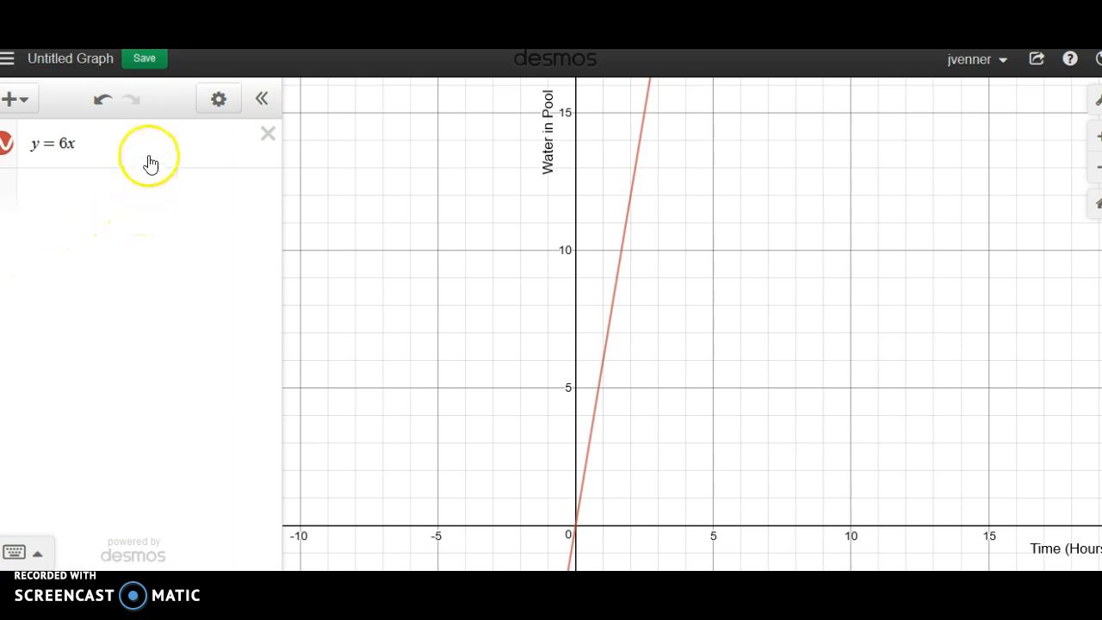
left_click(219, 102)
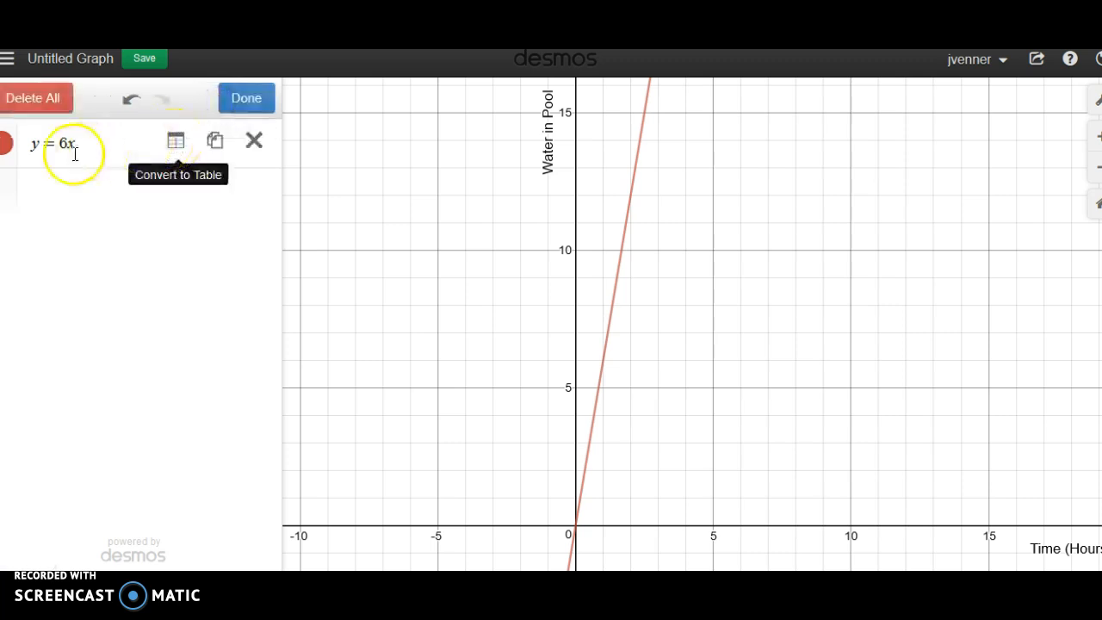
left_click(177, 143)
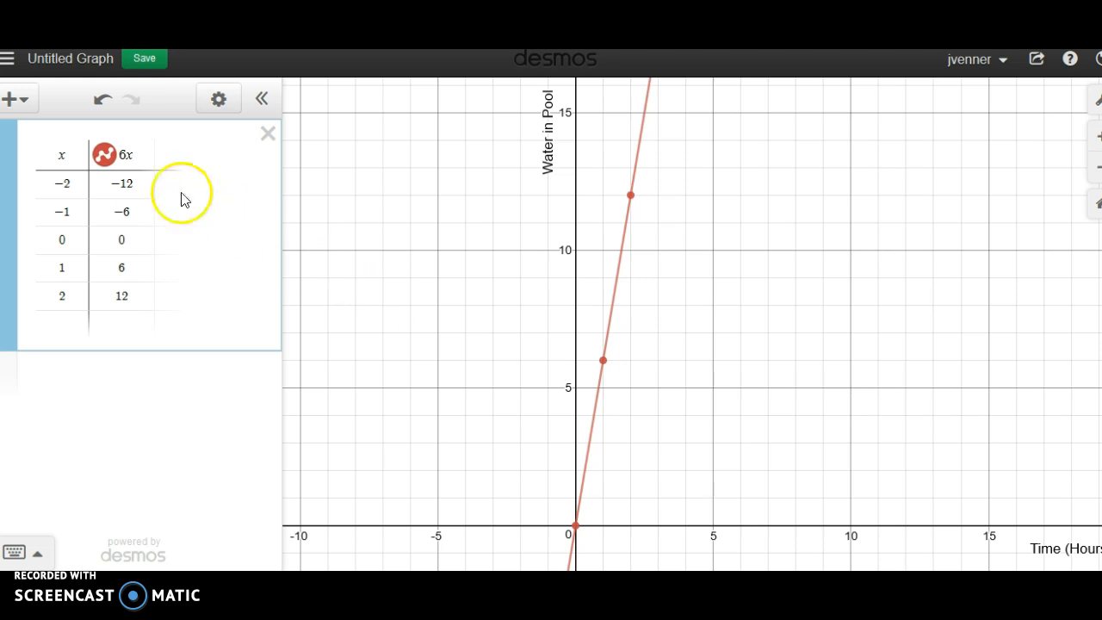
- Replace the table's x values with 1, 2, 3, 4 and 5
left_click(63, 182)
left_click_drag(63, 182, 77, 185)
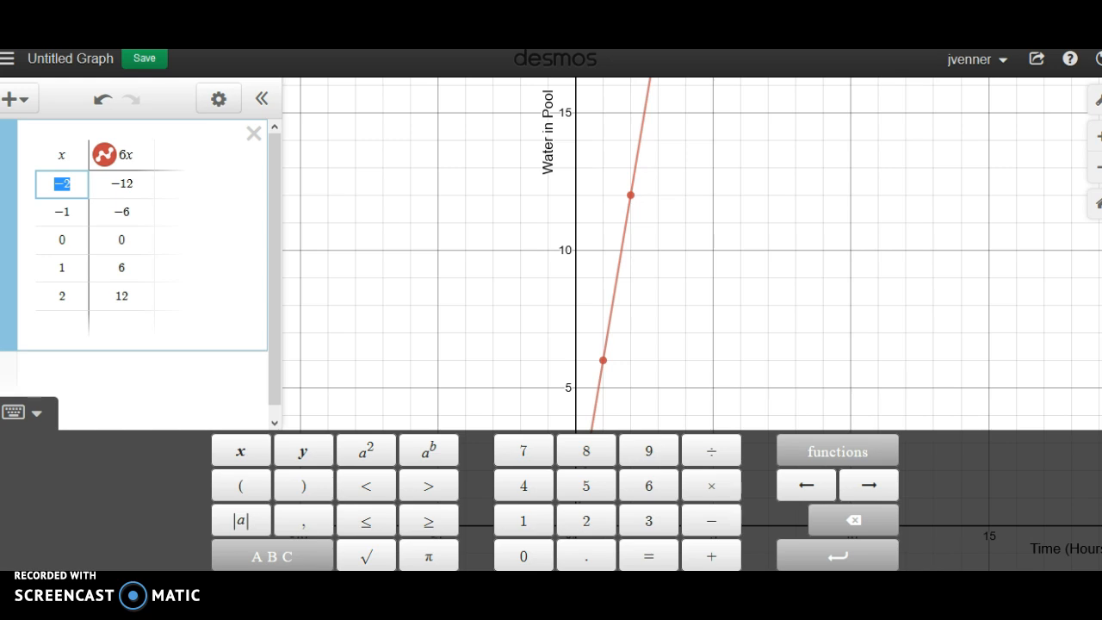
key("Return")
type("2")
key("Return")
type("3")
key("Return")
type("4")
key("Return")
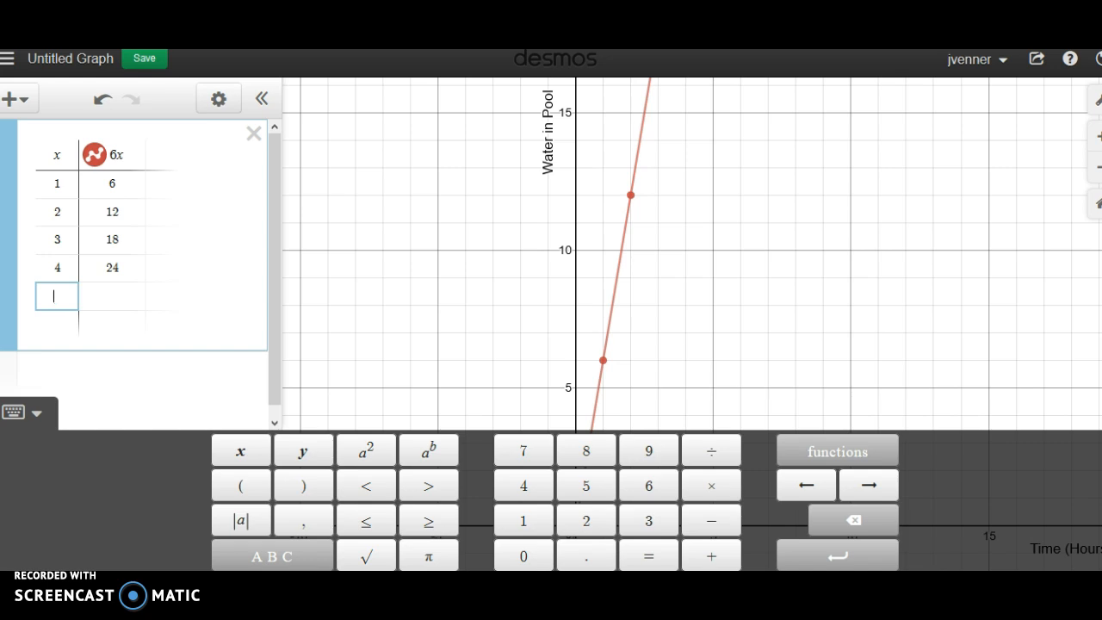
key("Return")
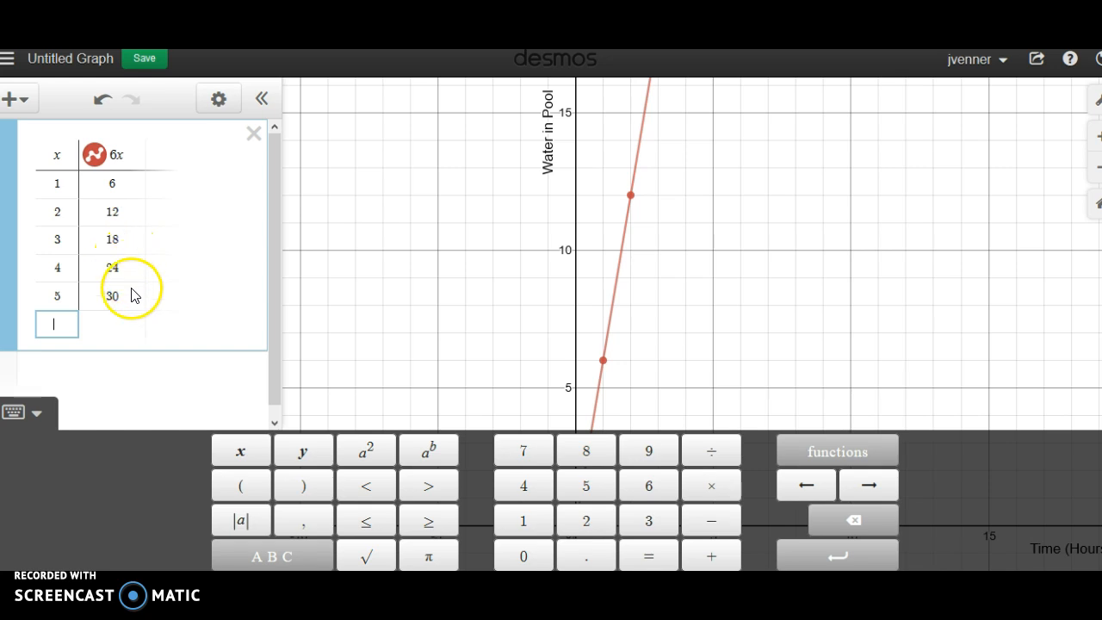
- Zoom out and reposition the graph so all five plotted points of the 6x table fit in view
scroll(709, 310, "down", 5)
scroll(709, 307, "down", 3)
left_click_drag(800, 279, 728, 342)
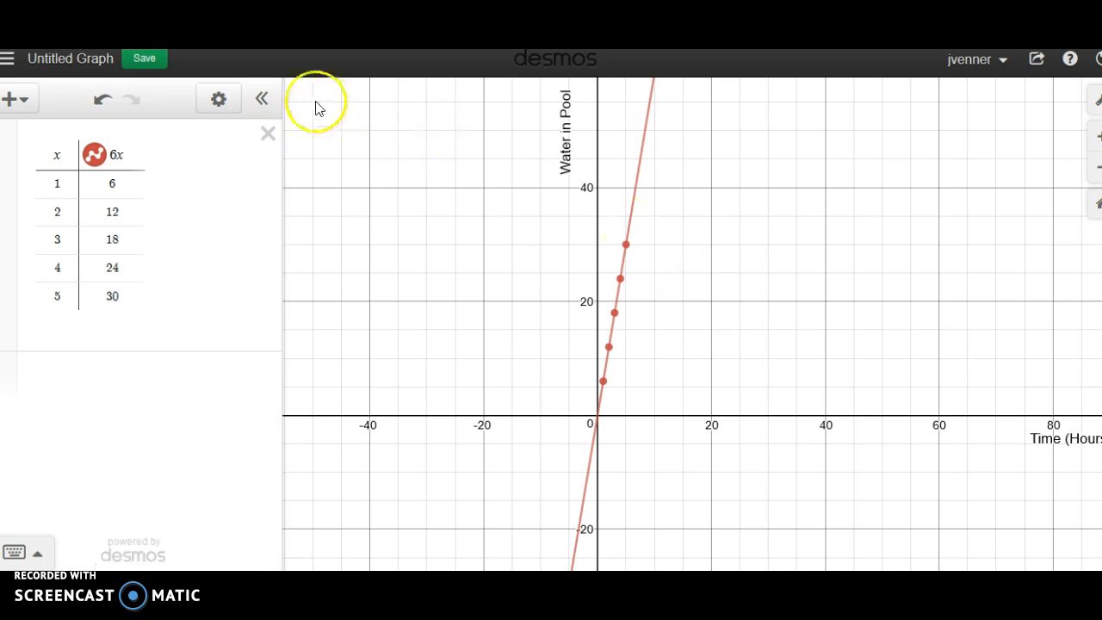
left_click(224, 99)
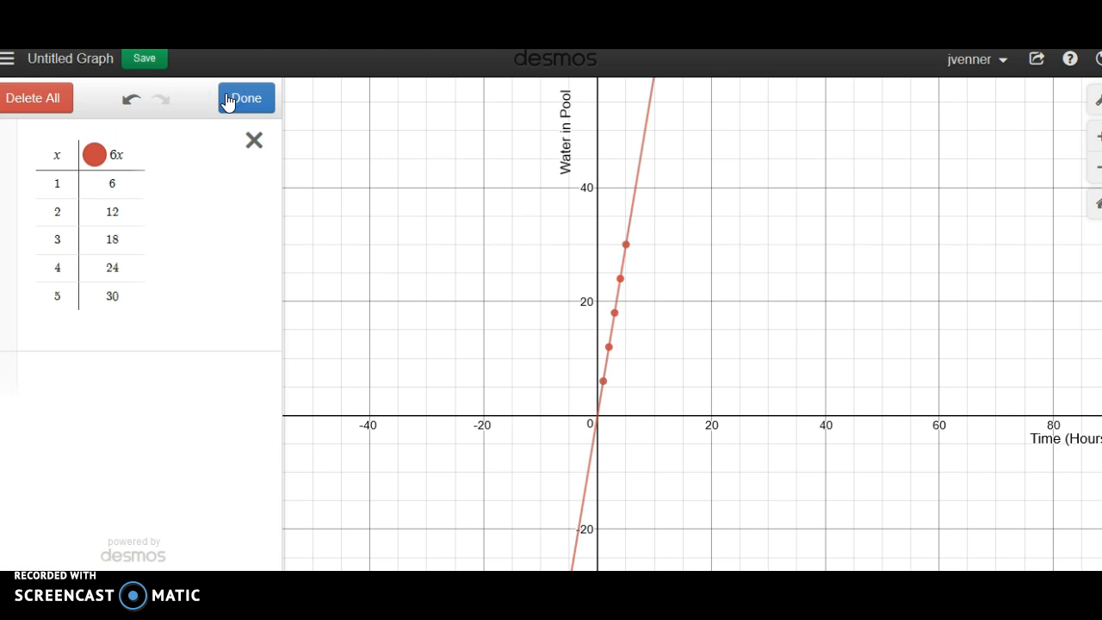
left_click(158, 379)
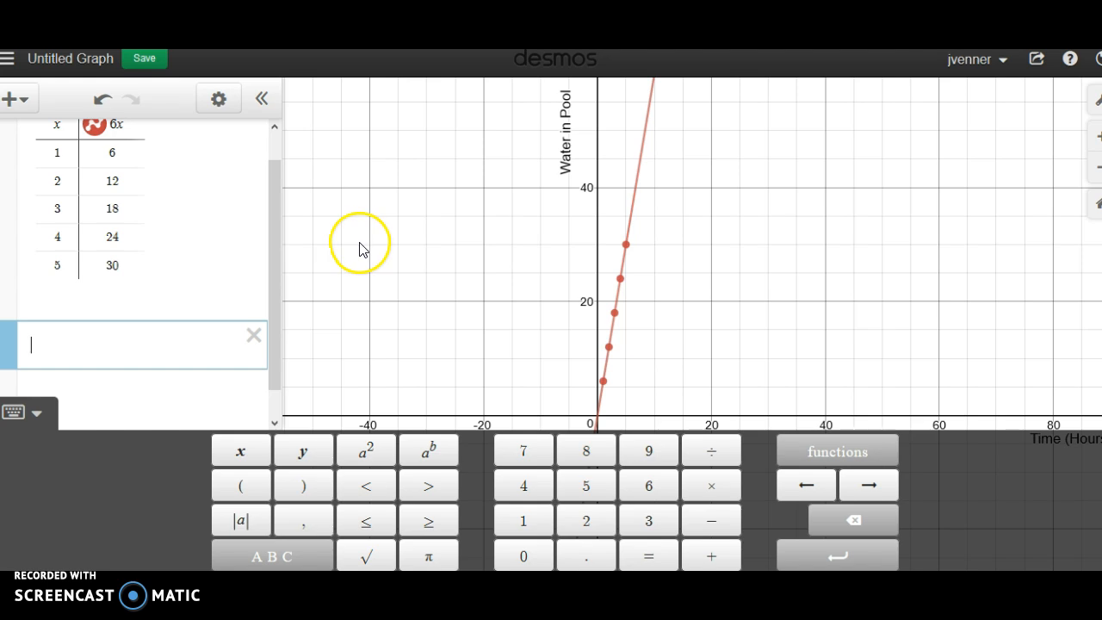
- Save the graph with the title "Filling The Pool"
left_click(89, 67)
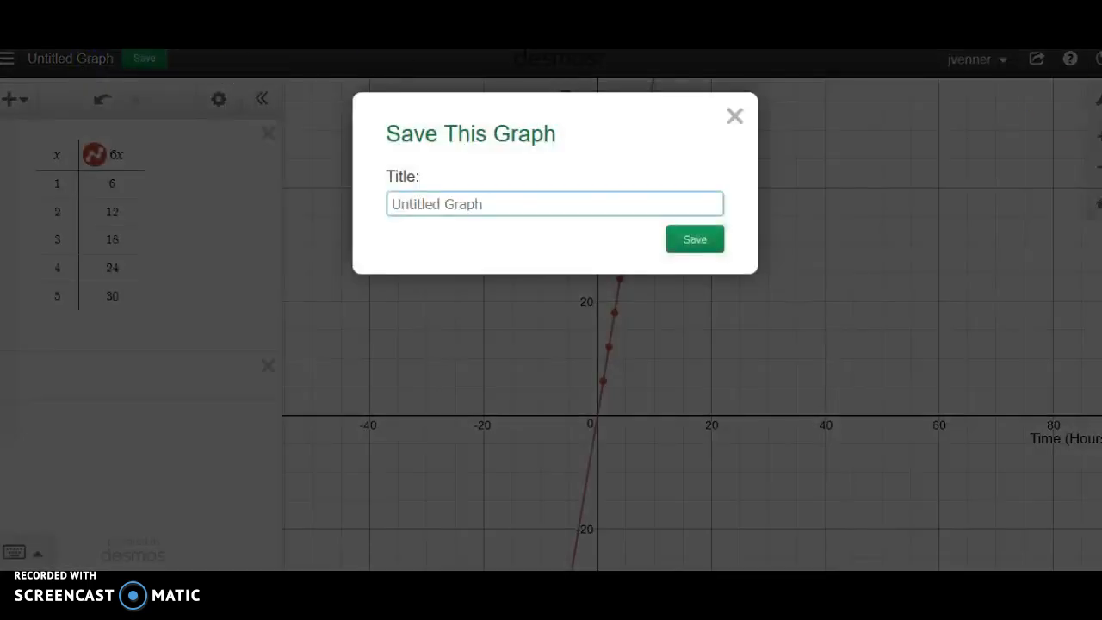
type("Filling The Poo")
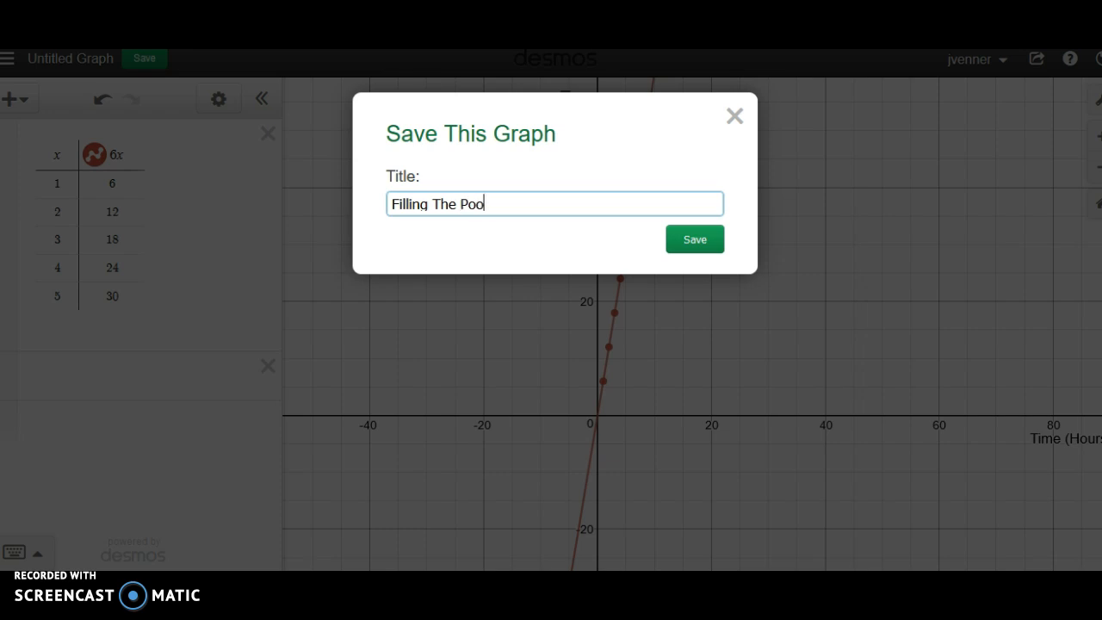
type("l")
left_click(696, 243)
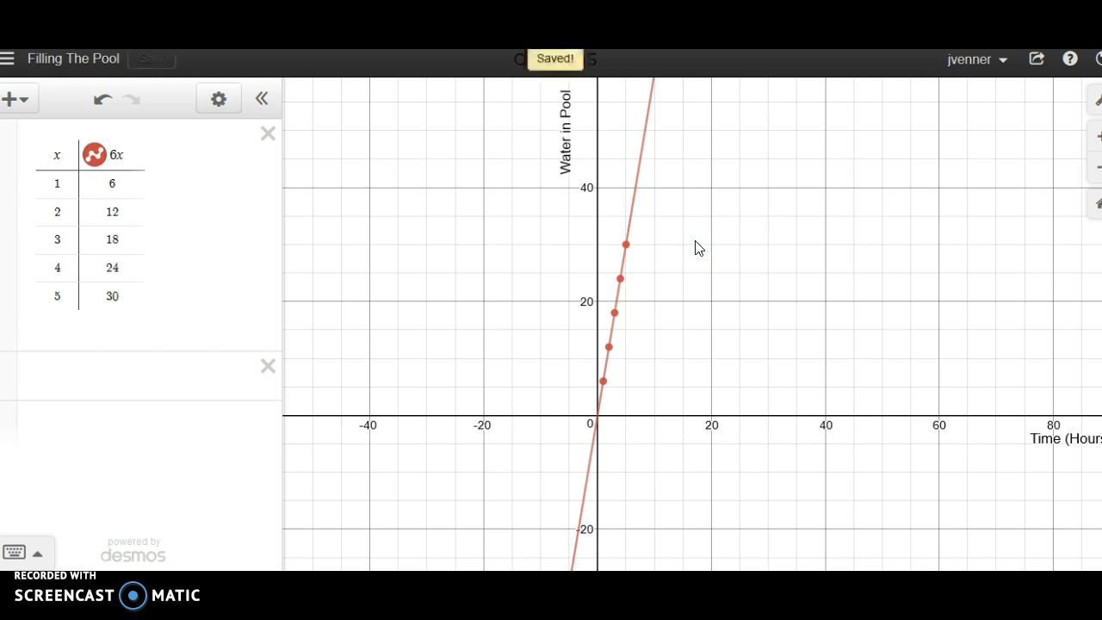
- Delete the 6x table and try to reopen the "Filling The Pool" graph from the graph list
left_click(268, 134)
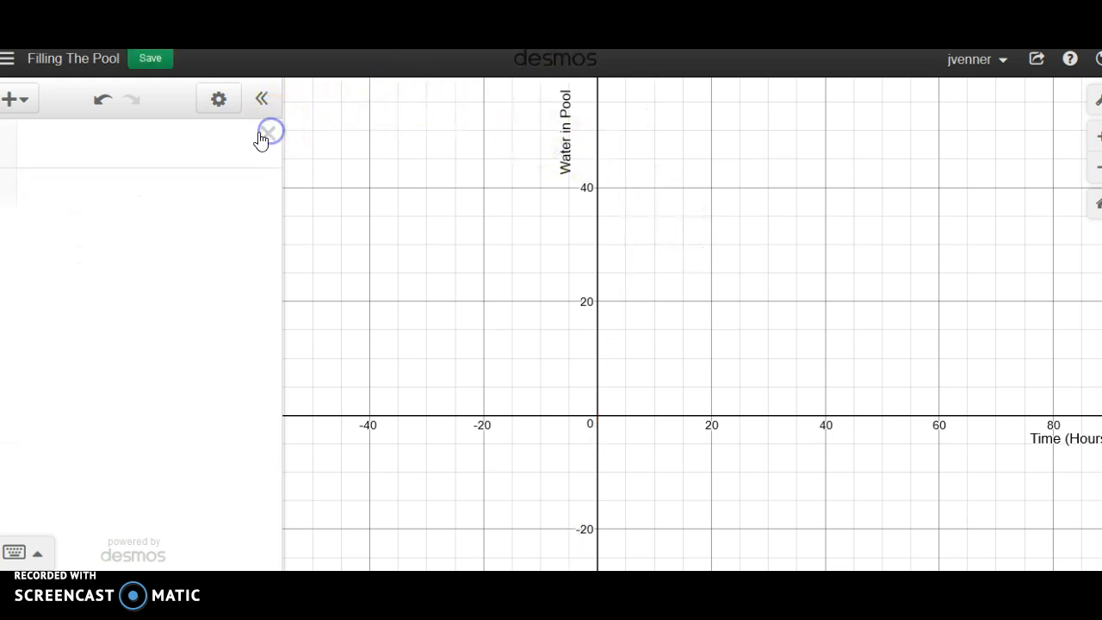
left_click(10, 62)
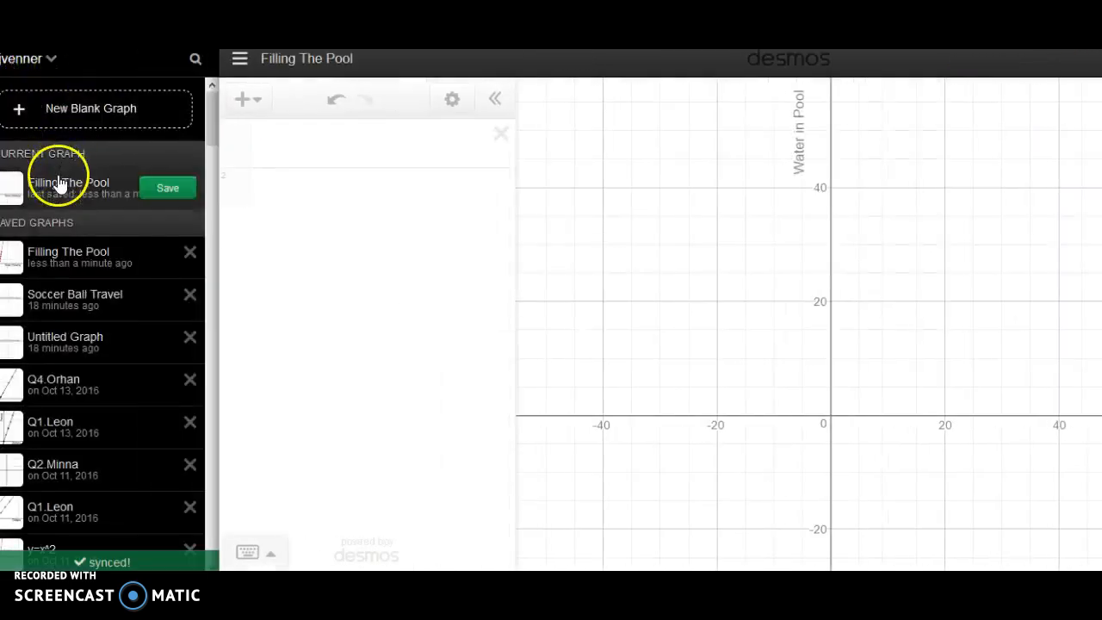
left_click(59, 183)
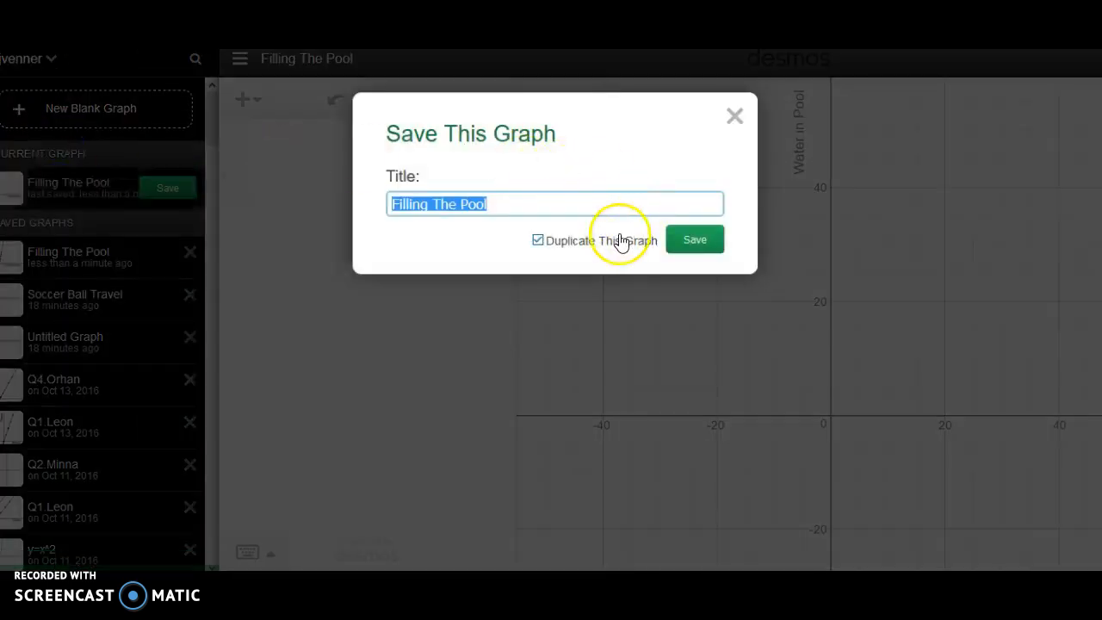
left_click(733, 119)
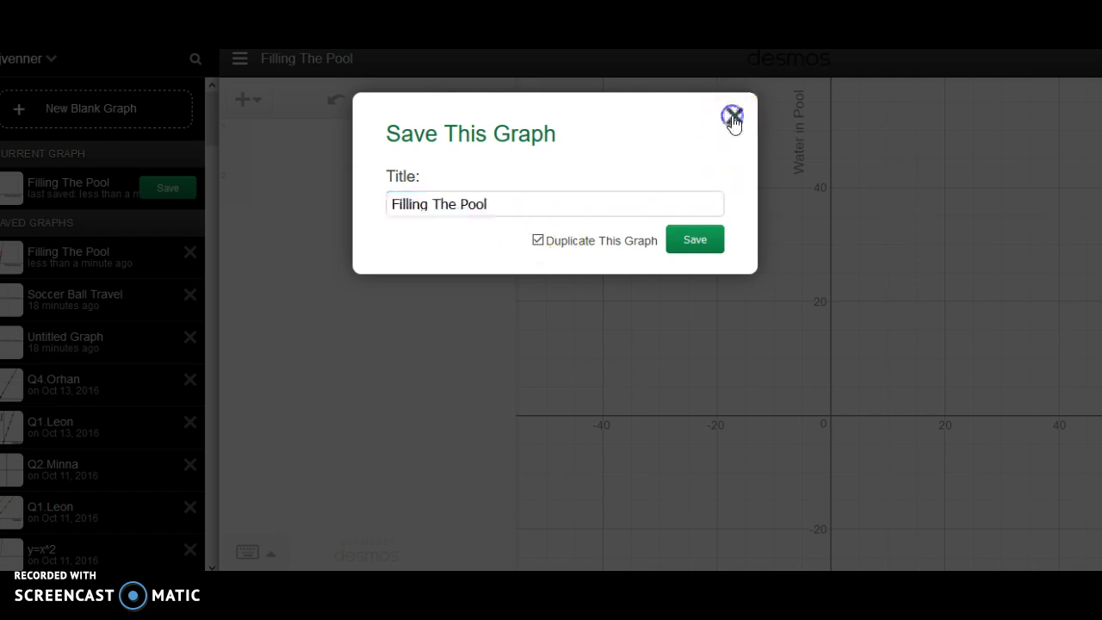
left_click(1023, 69)
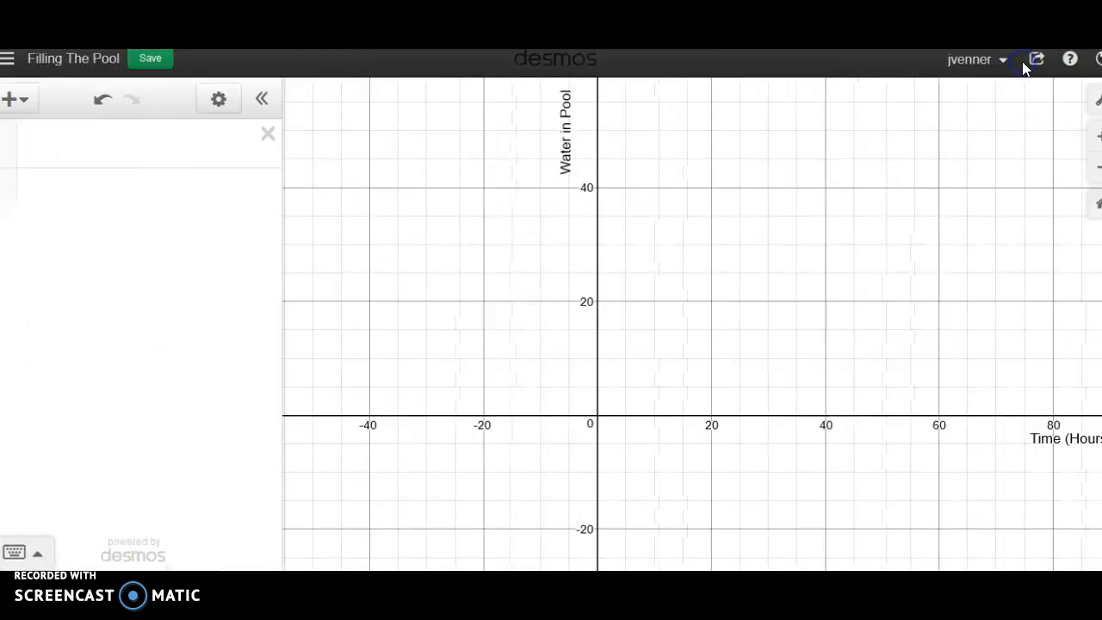
- Sign out of the account, leaving the page without saving the changes, and sign back in with the Google account
left_click(1004, 62)
left_click(1012, 175)
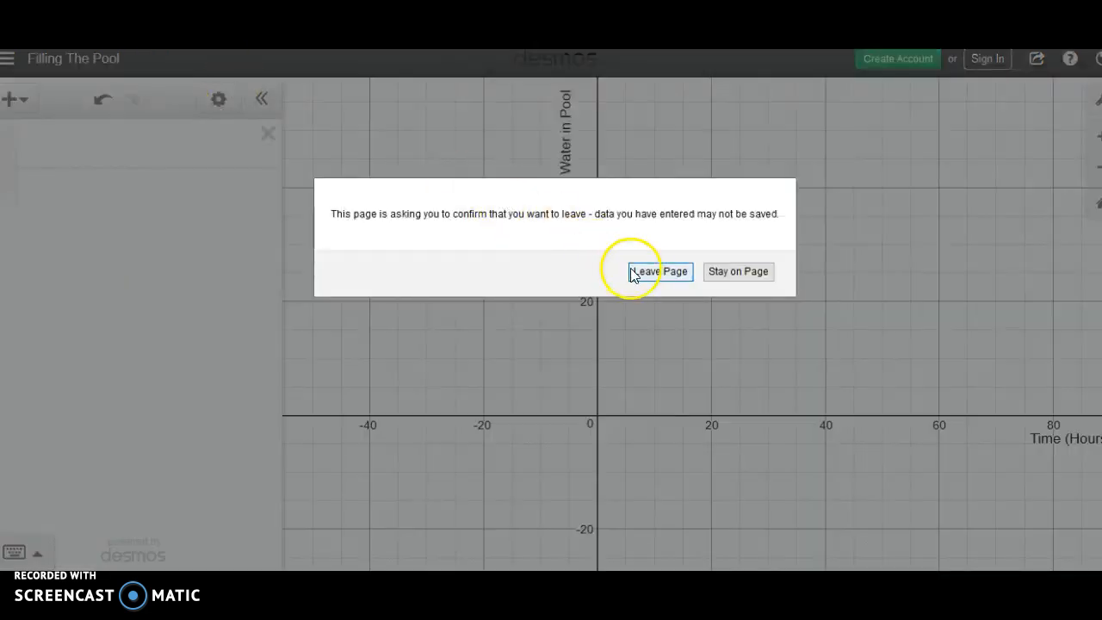
left_click(647, 274)
left_click(731, 184)
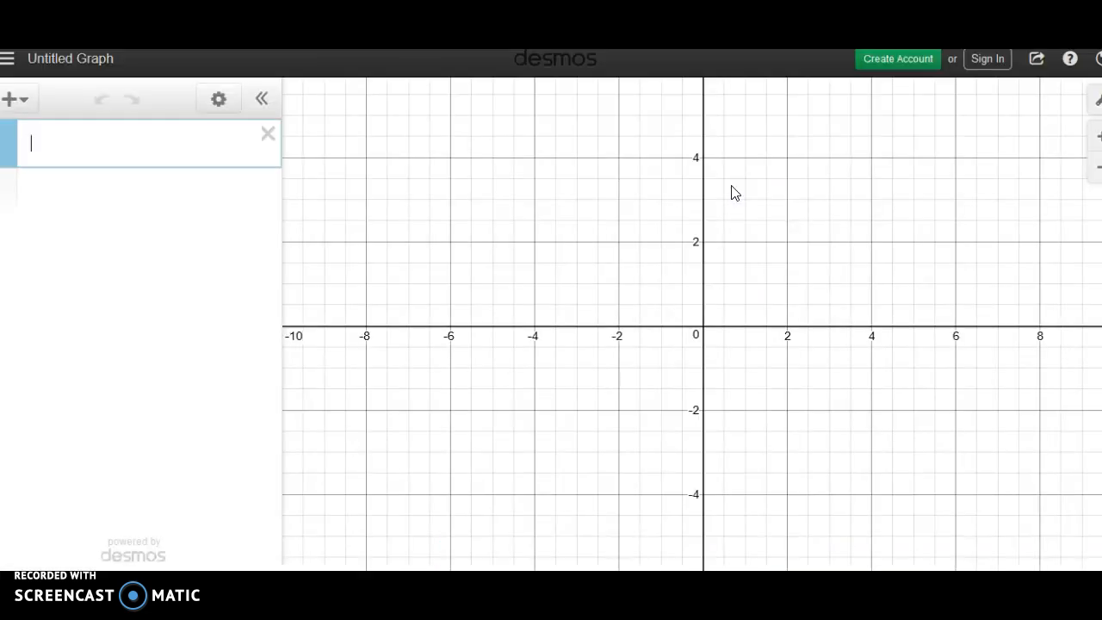
left_click(999, 66)
left_click(622, 200)
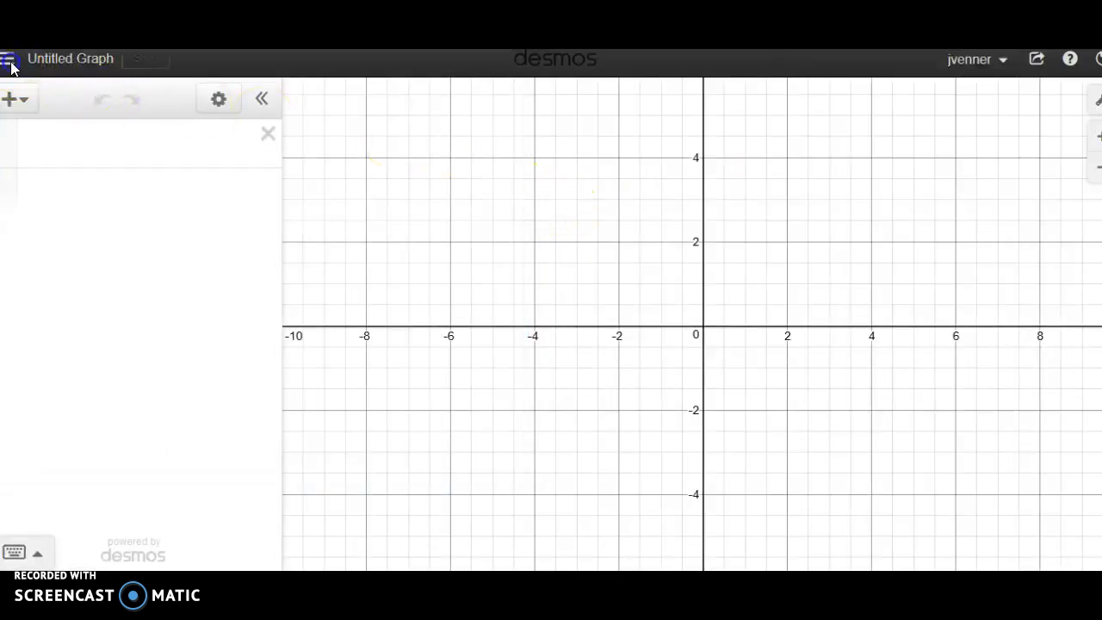
- Open the "Filling The Pool" graph from the account's saved graphs
left_click(81, 178)
left_click(413, 218)
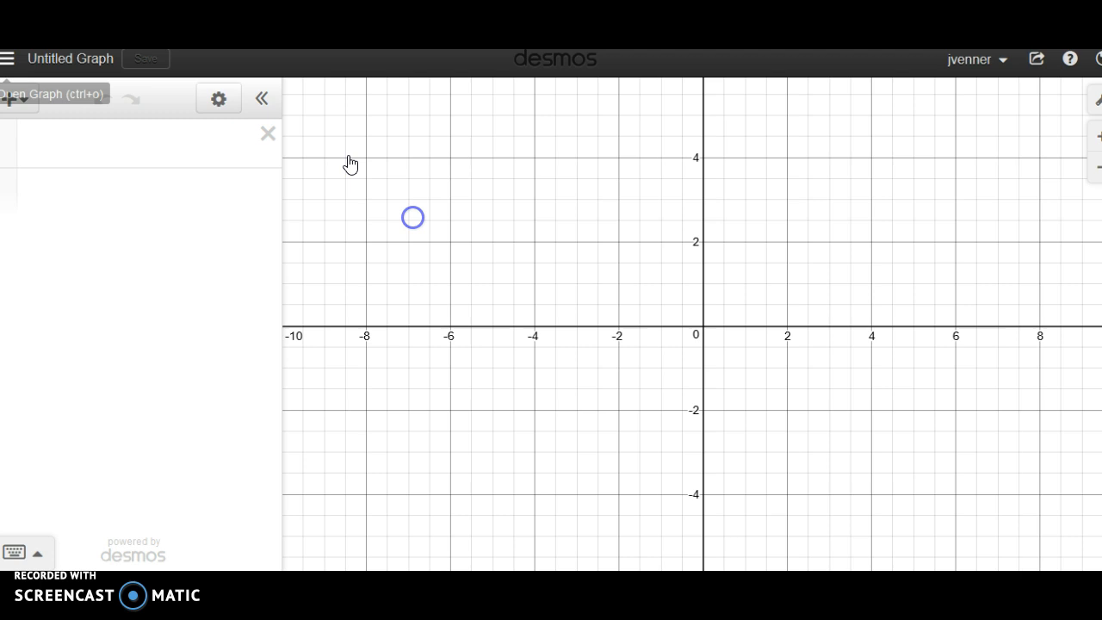
left_click(10, 62)
left_click(45, 107)
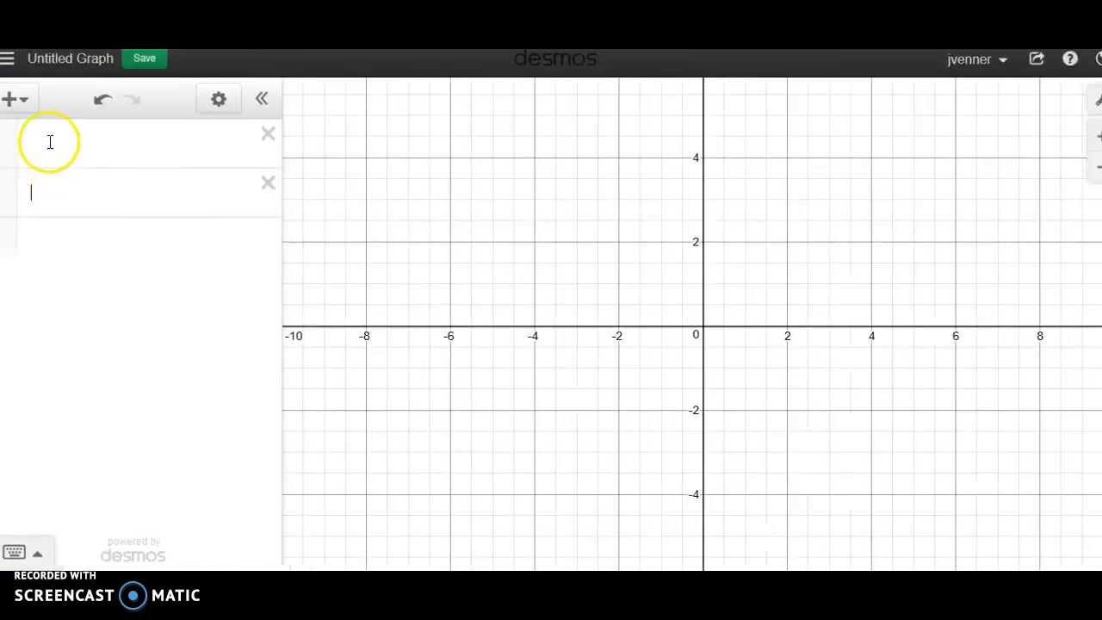
left_click(8, 60)
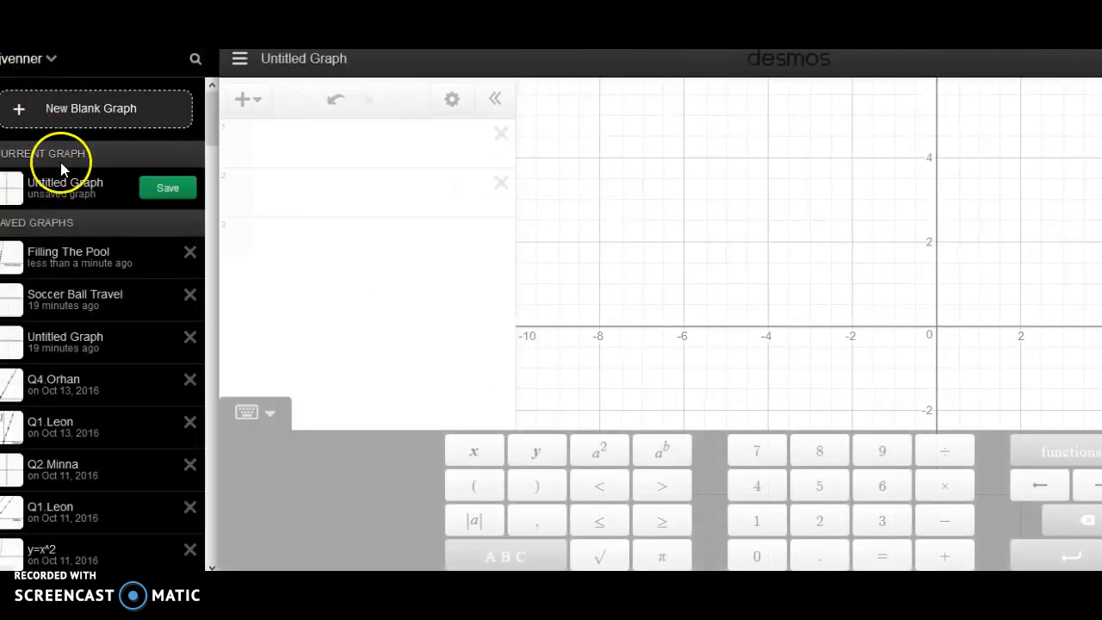
left_click(70, 255)
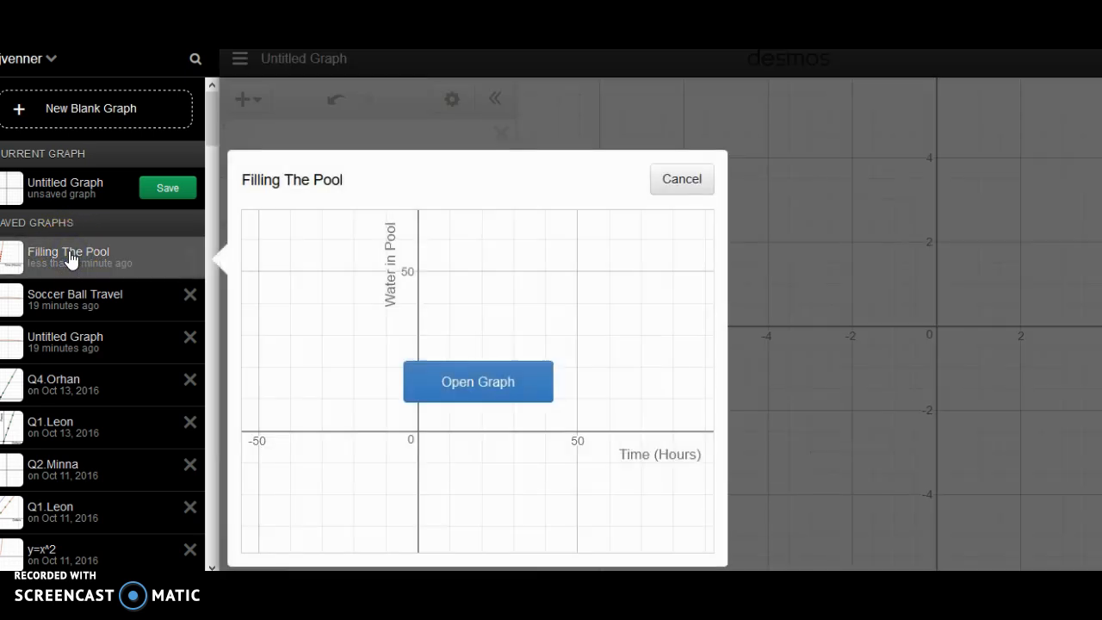
left_click(501, 383)
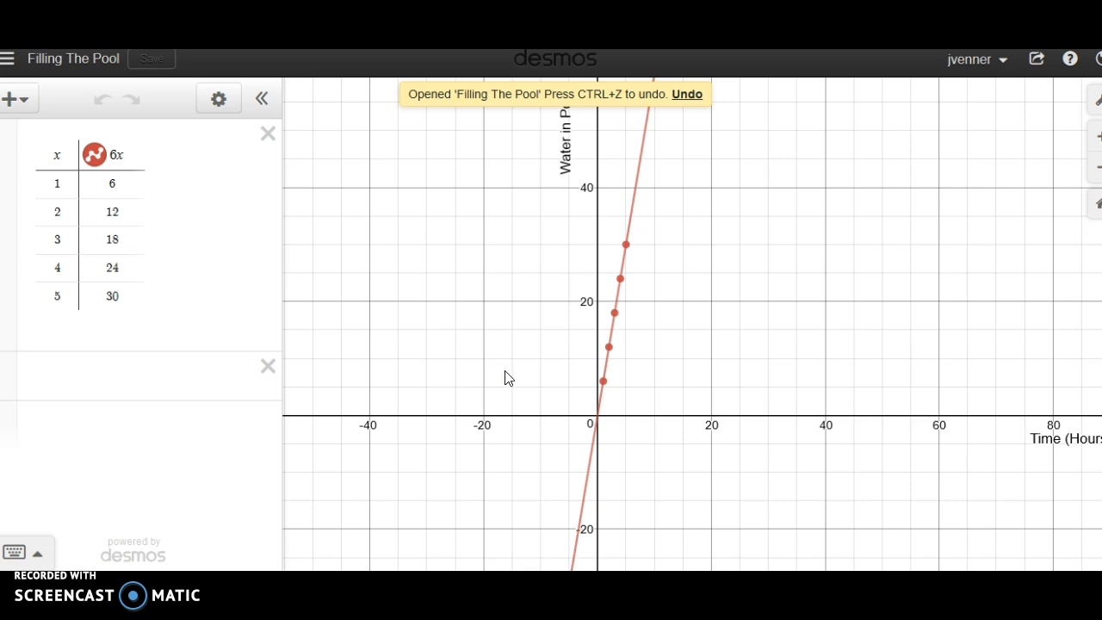
left_click(263, 430)
left_click(190, 291)
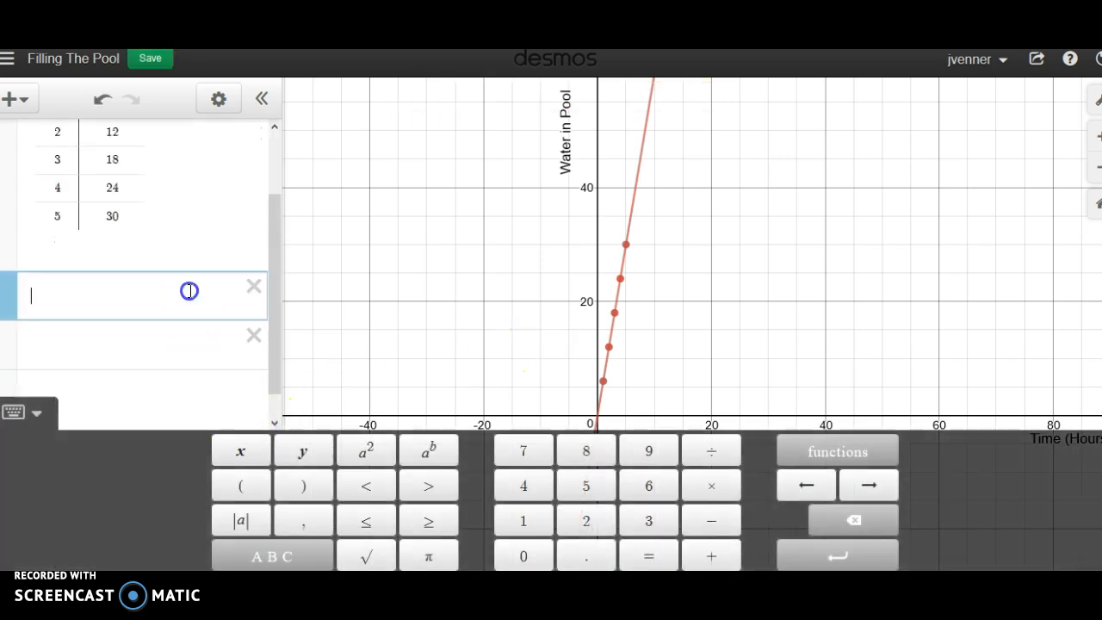